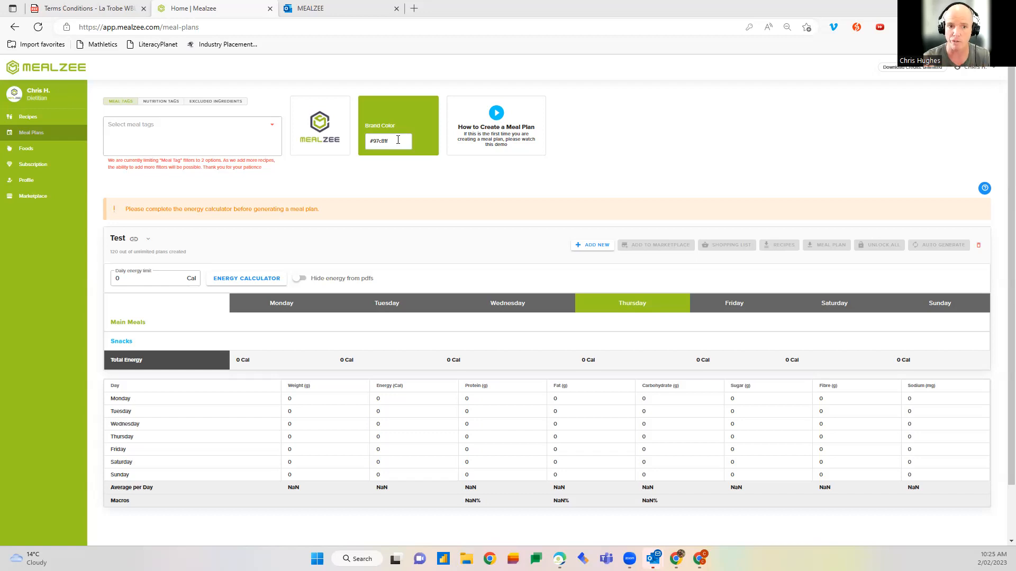
Copy the 2200Cal Muscle Gain meal plan from the Marketplace and view its details.
left_click_drag(397, 139, 373, 141)
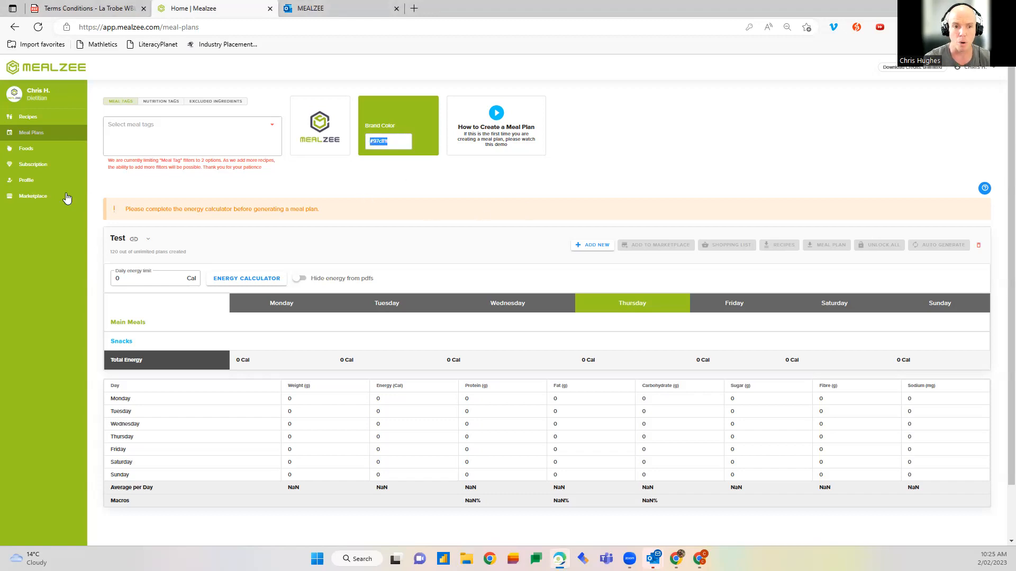
left_click(48, 198)
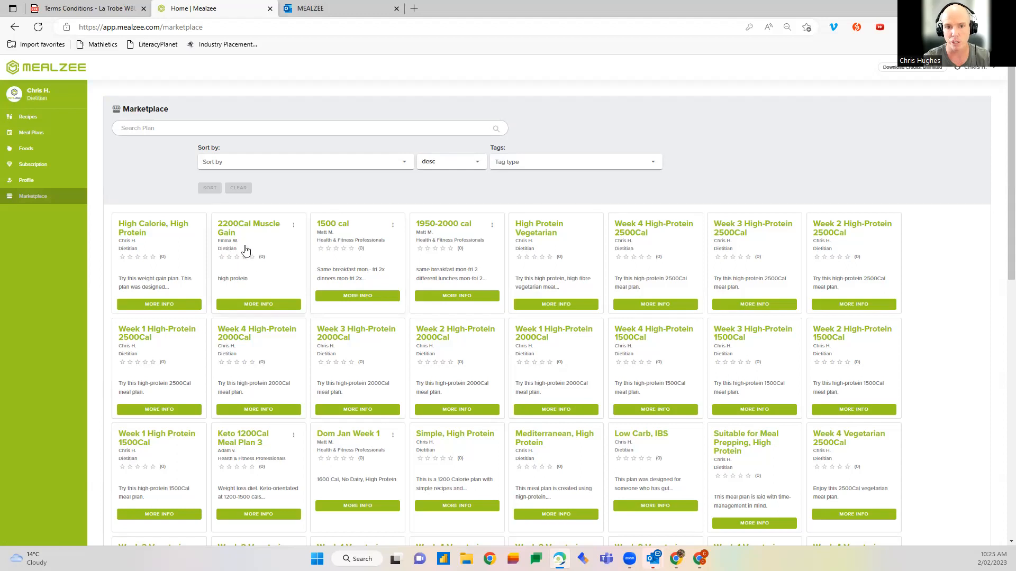
left_click(294, 228)
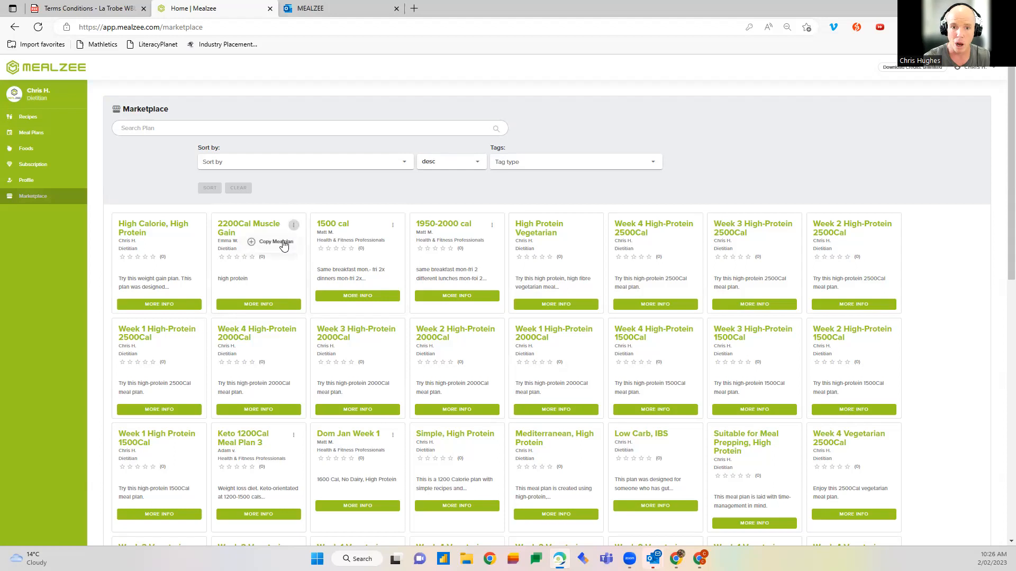
left_click(283, 239)
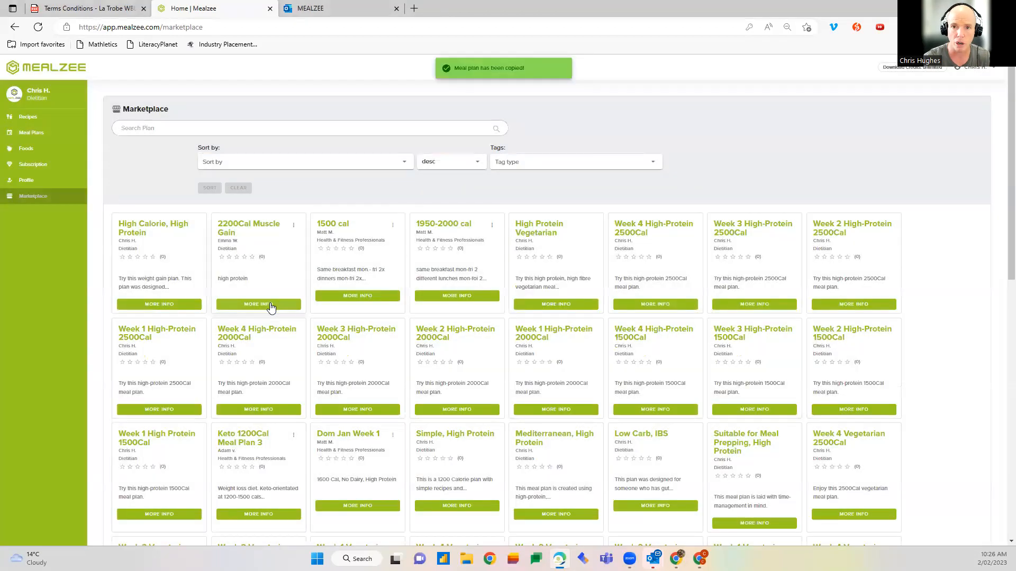
left_click(270, 306)
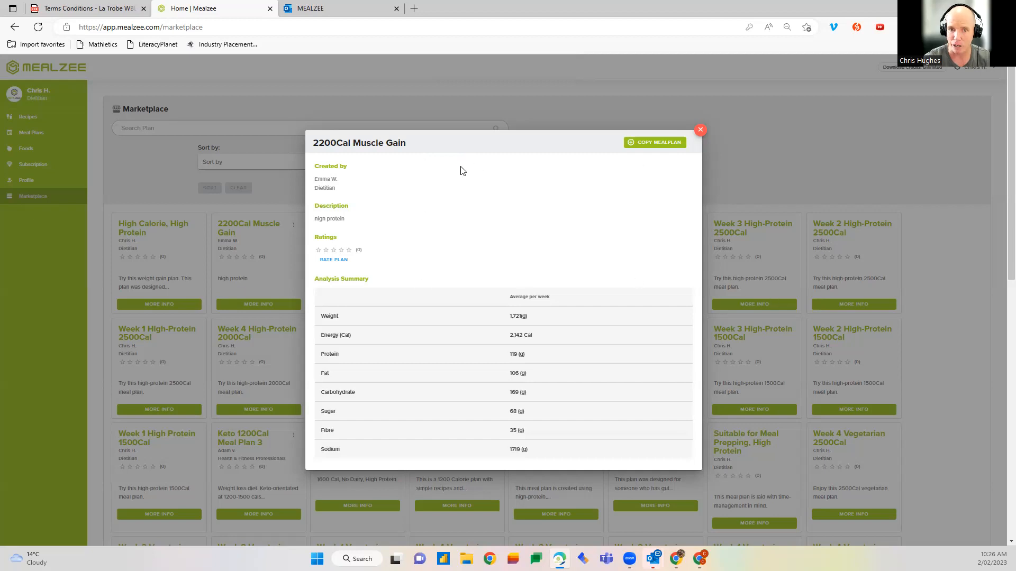
left_click(701, 132)
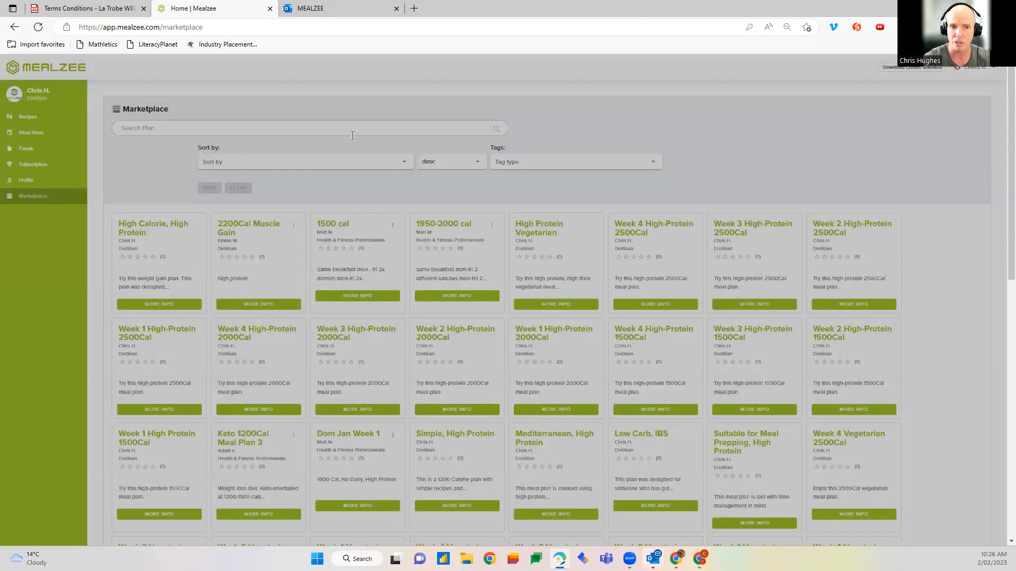
Go to Meal Plans and look through the copied 2200Cal Muscle Gain plan's weekly meals.
left_click(27, 117)
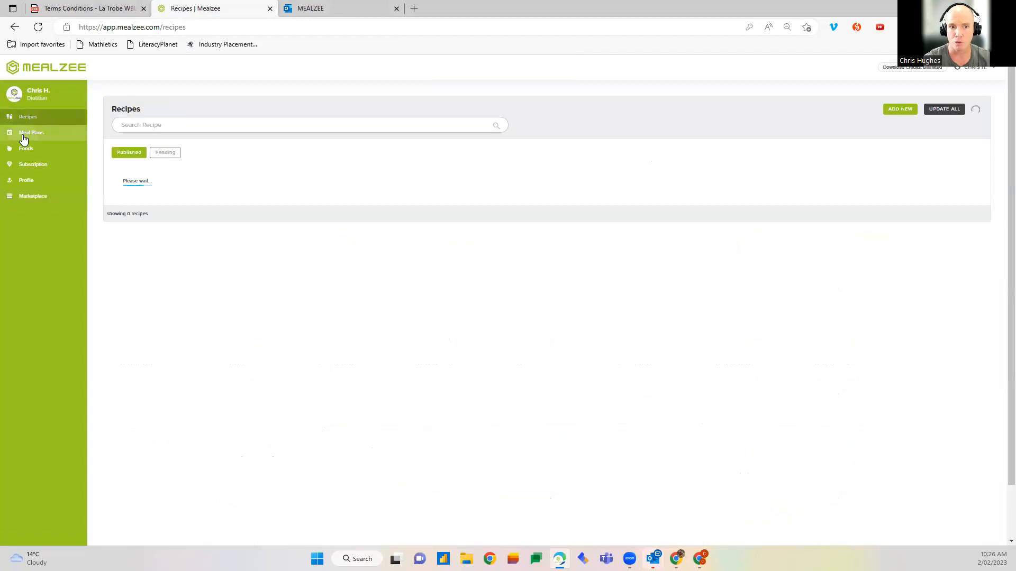
left_click(25, 133)
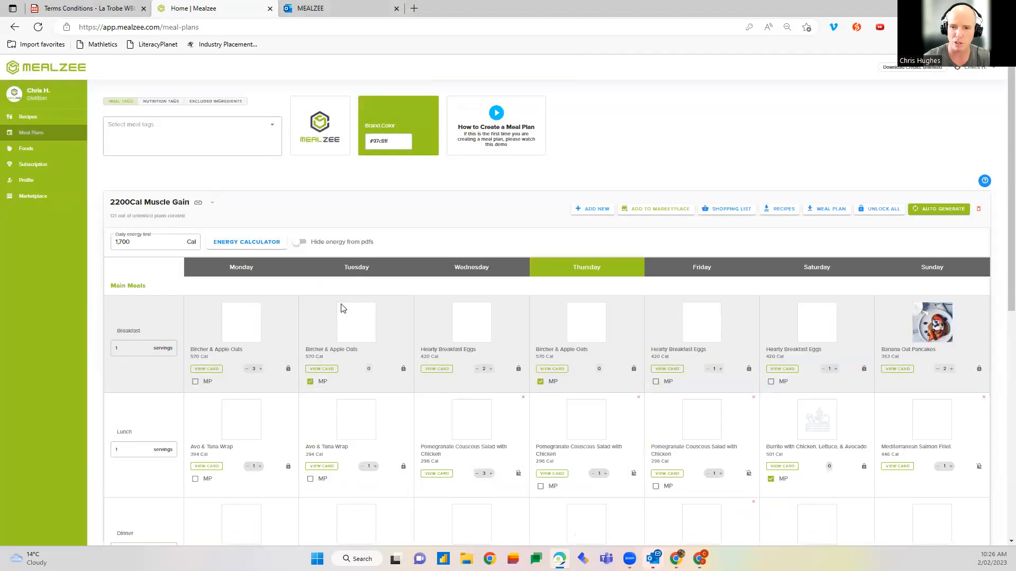
left_click(163, 202)
left_click_drag(125, 202, 220, 205)
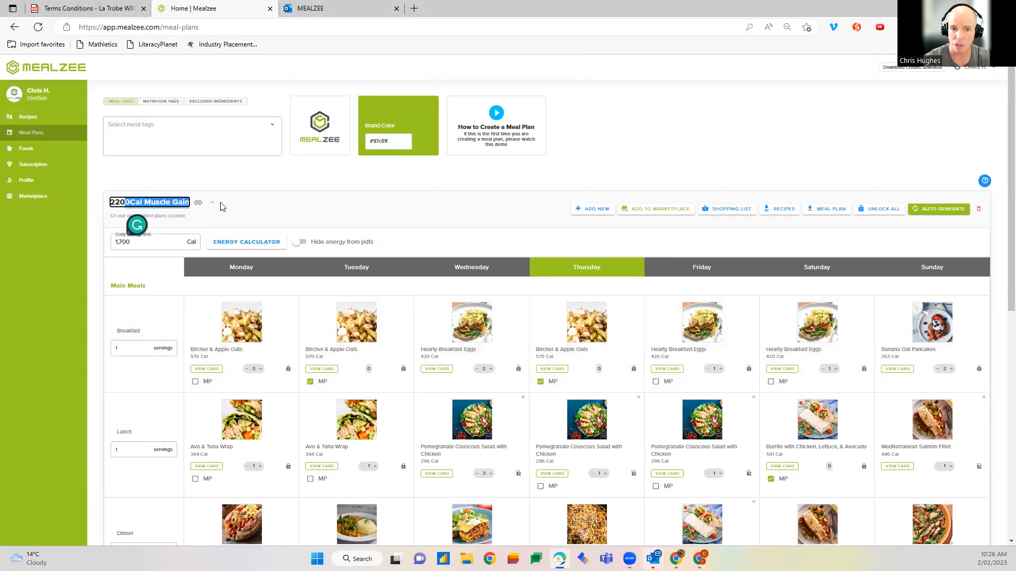
left_click(329, 206)
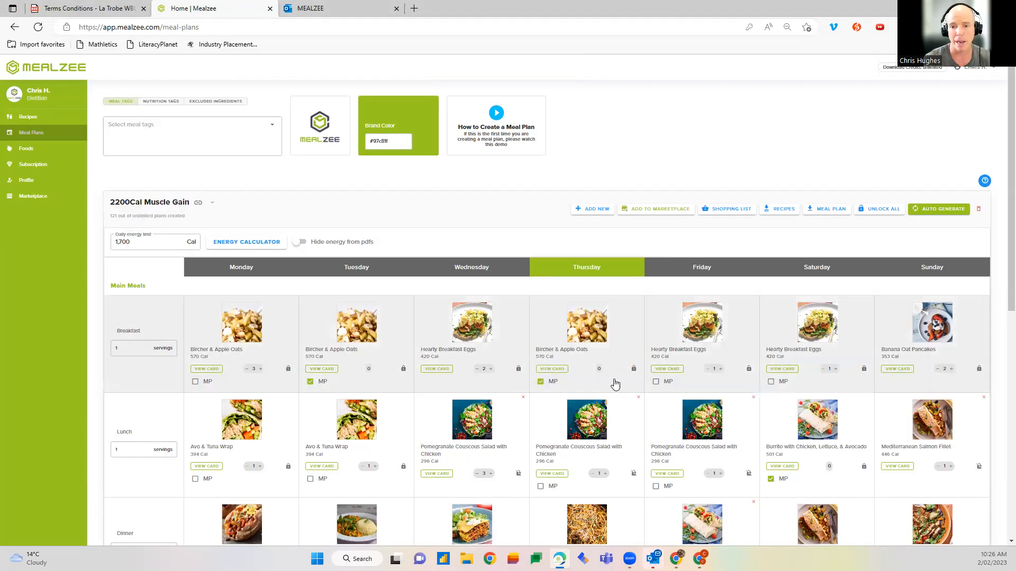
scroll(786, 379, "down", 3)
scroll(582, 377, "up", 4)
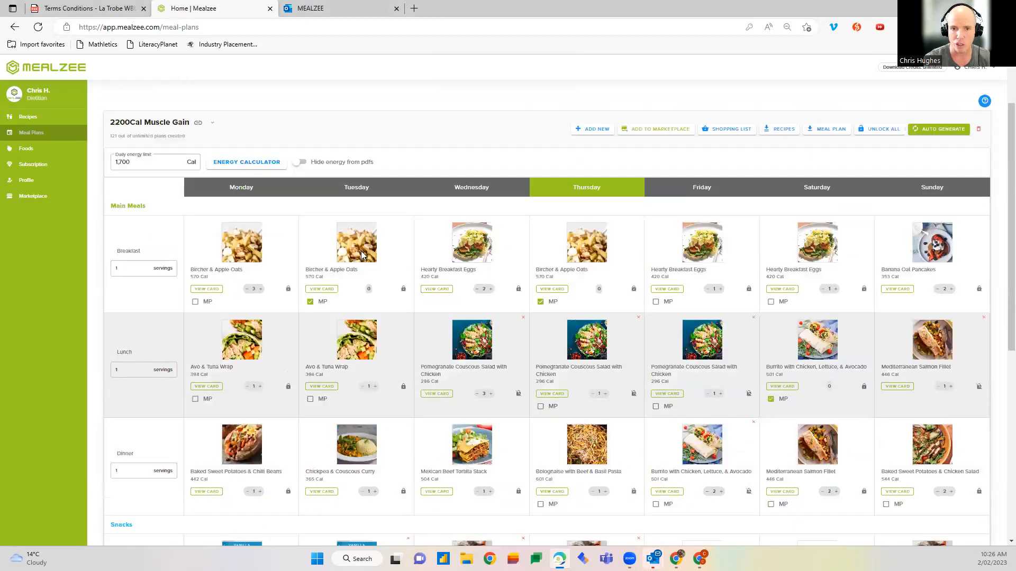
Review the goals and result stages of the 2200Cal Muscle Gain plan's energy calculator and close it.
left_click(231, 246)
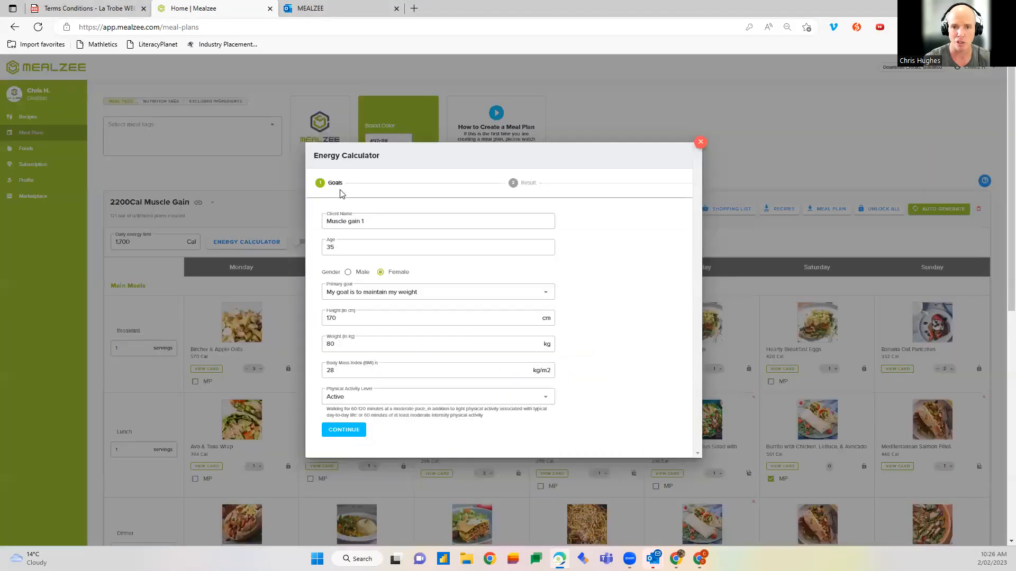
left_click(339, 431)
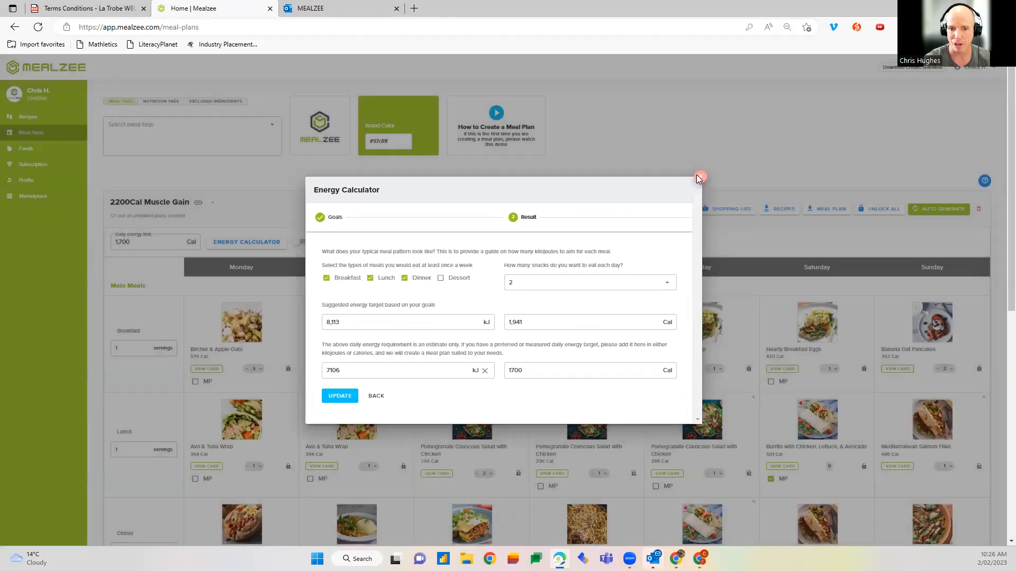
left_click(700, 177)
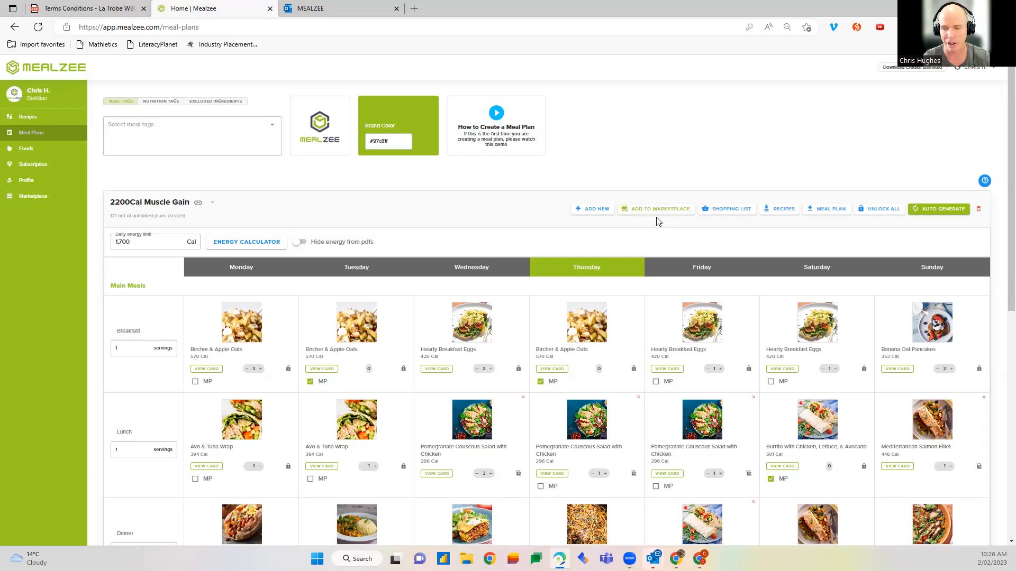
Review the profile details, including the preferred energy unit and the Facebook, website and Instagram links.
left_click(29, 179)
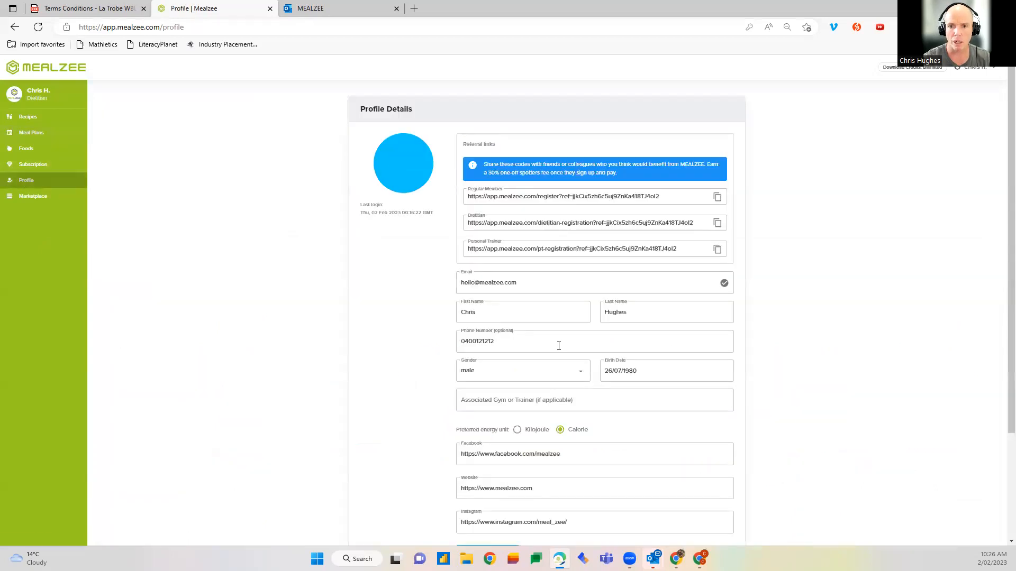
scroll(559, 343, "down", 1)
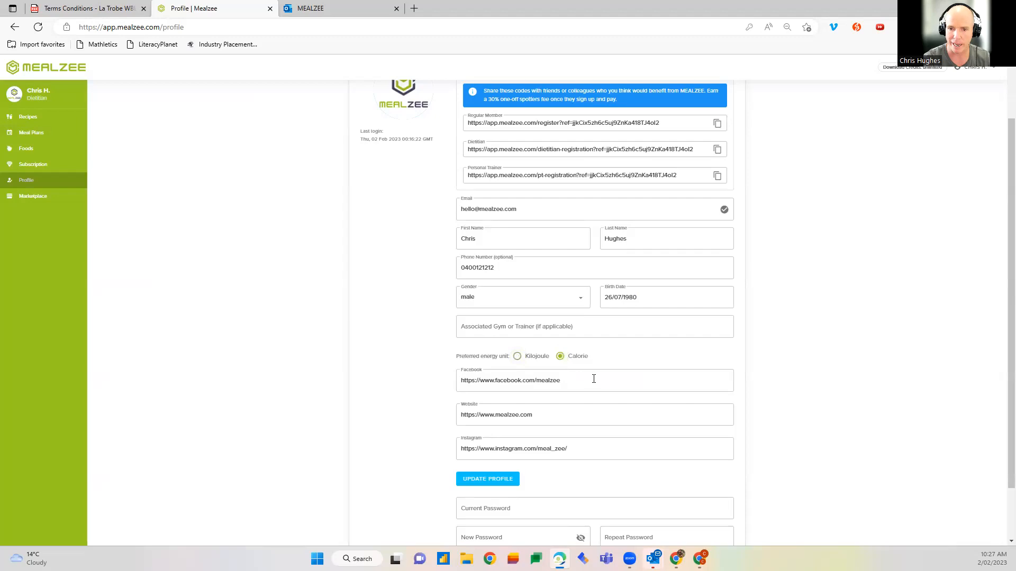
scroll(594, 379, "down", 2)
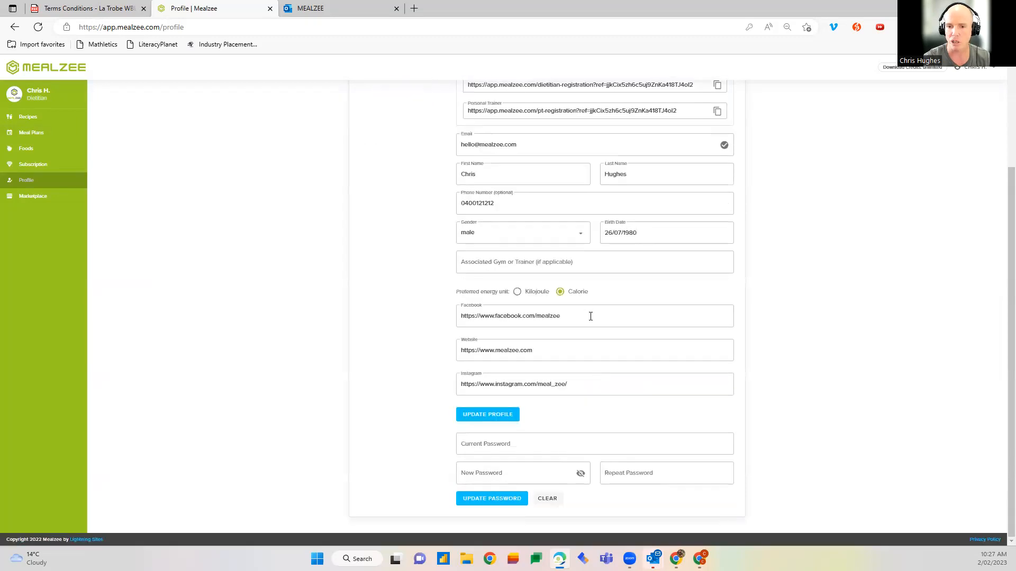
left_click(586, 352)
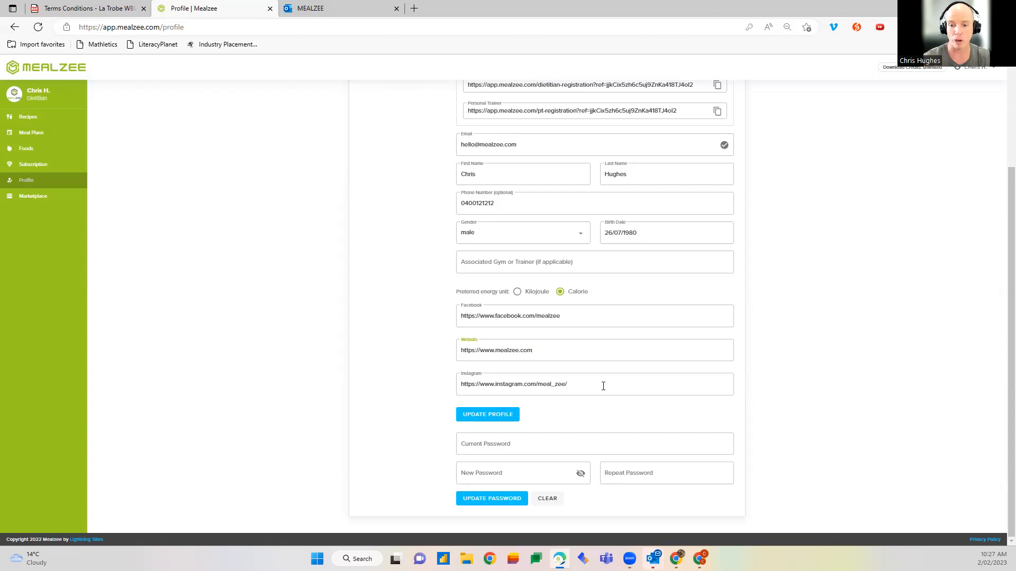
Review the subscription options, comparing the price, download credits and meal plan allowance of the Low and Moderate Volume plans.
left_click(33, 168)
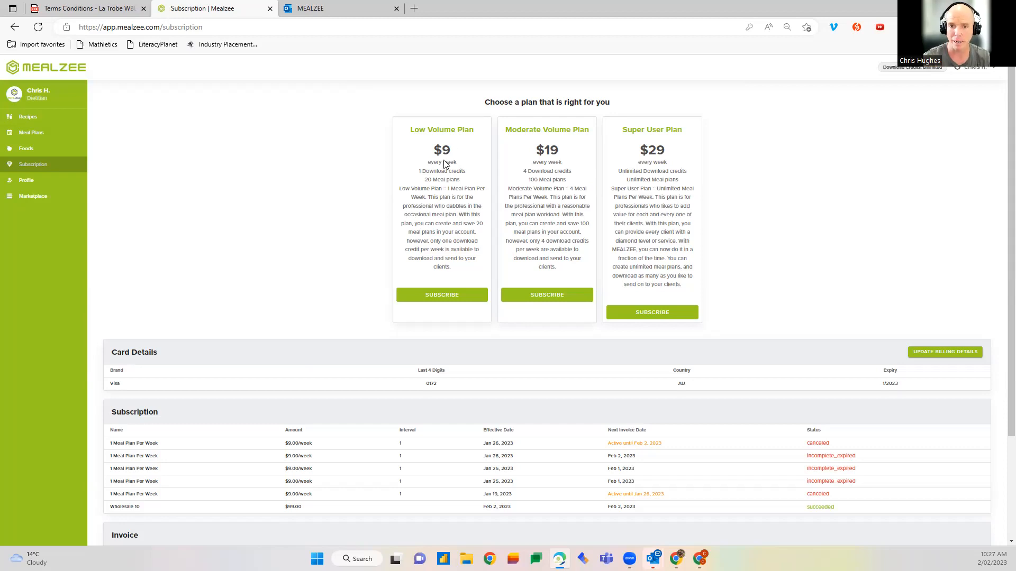
left_click_drag(418, 171, 461, 183)
left_click(430, 183)
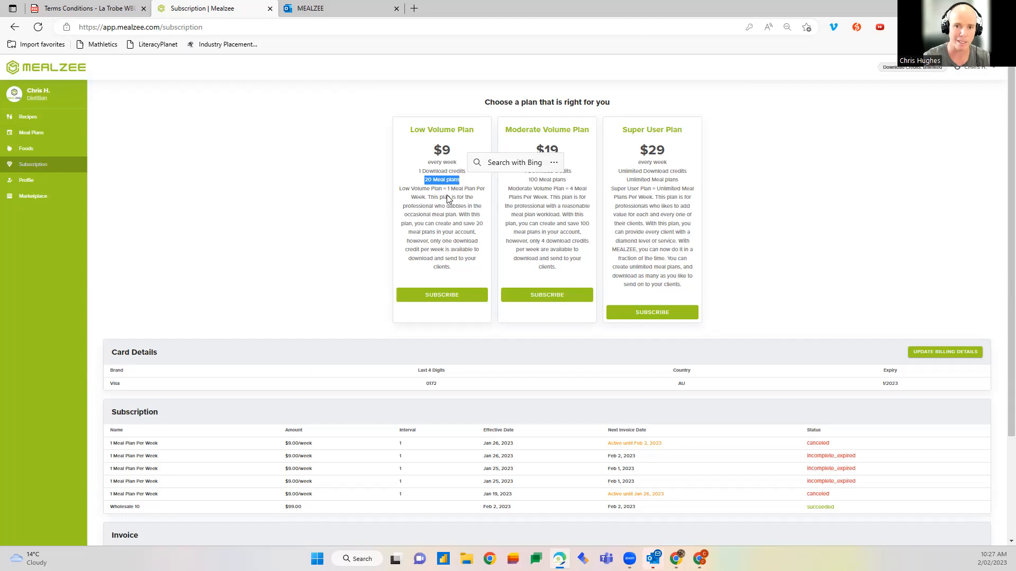
left_click(415, 172)
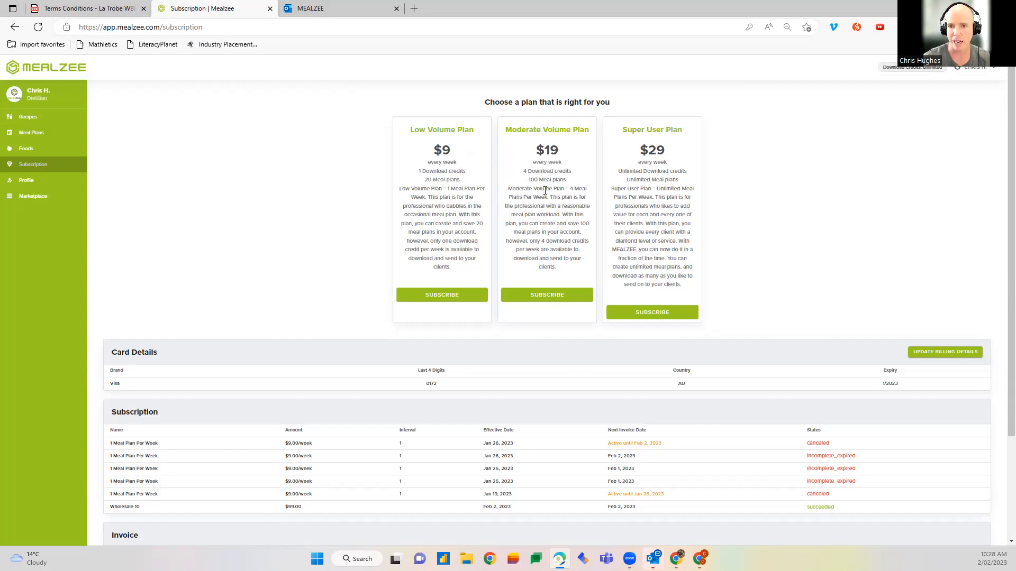
left_click_drag(540, 151, 577, 155)
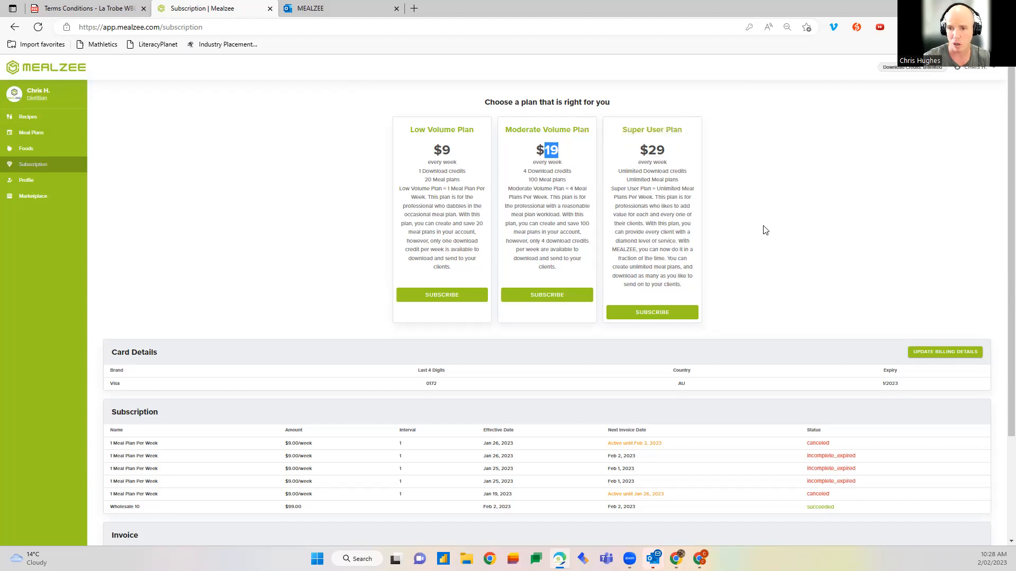
Add a new meal plan named Test in Meal Plans.
left_click(38, 132)
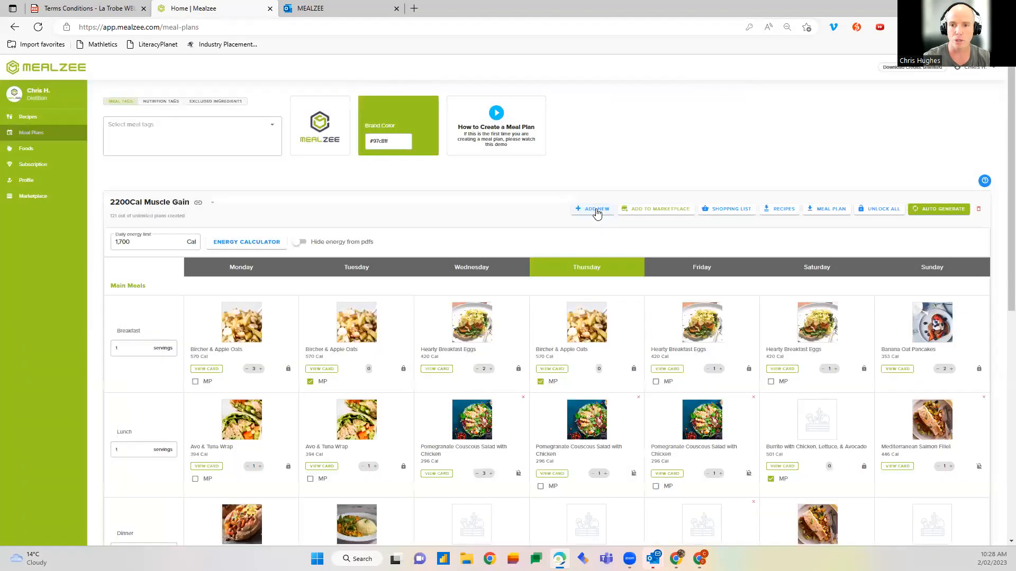
left_click(596, 210)
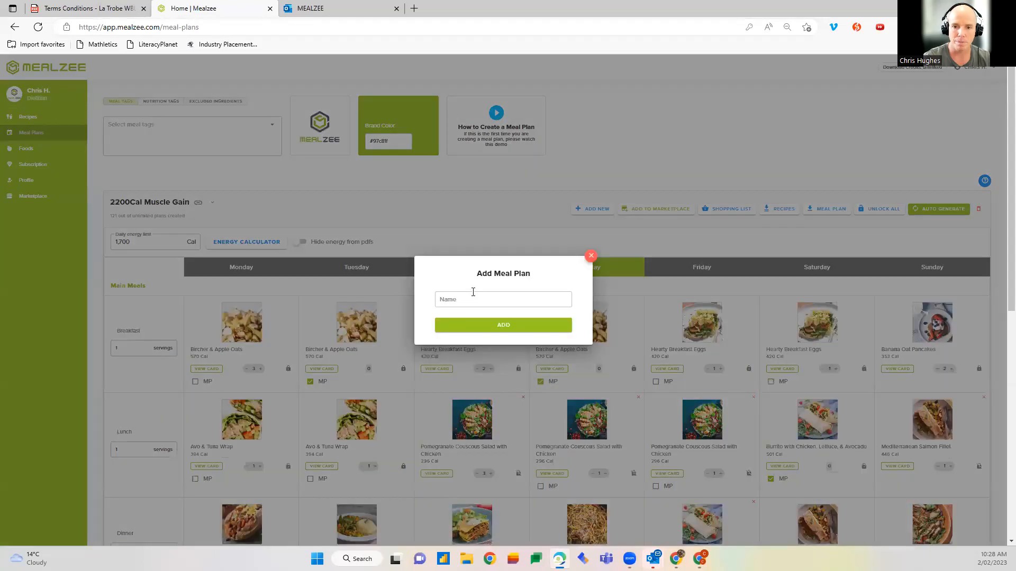
left_click(474, 298)
type("test")
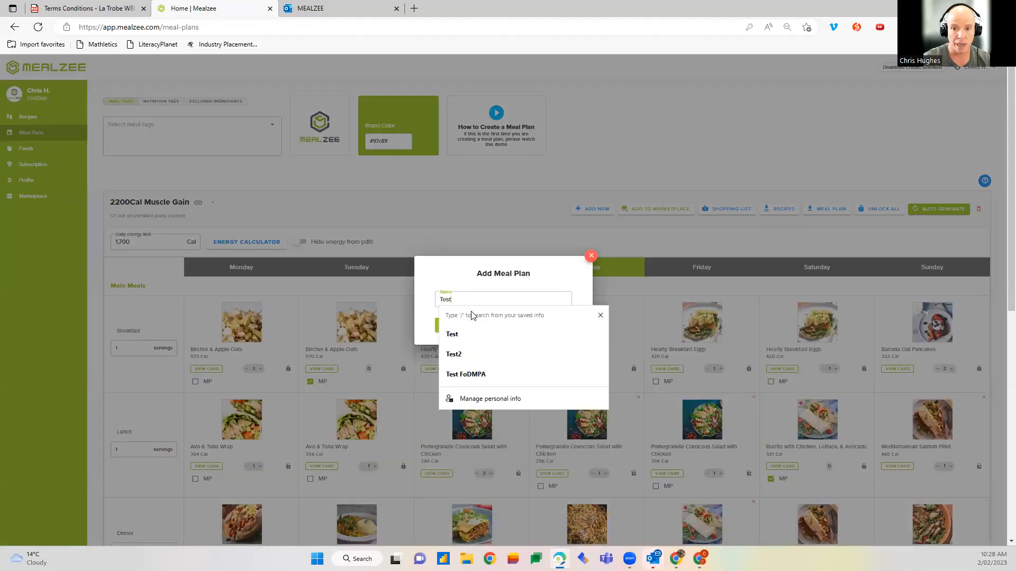
left_click(465, 334)
left_click(483, 326)
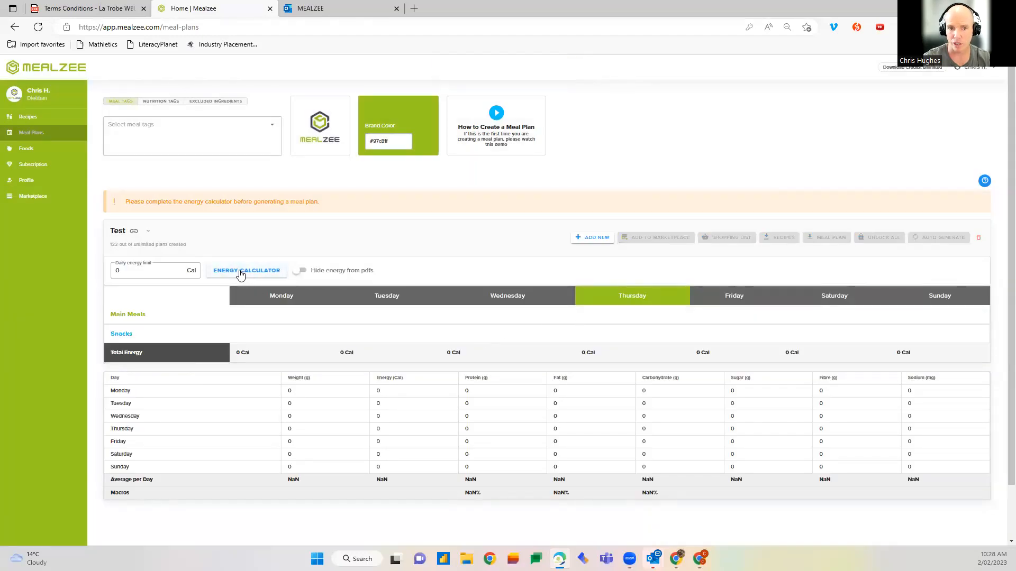
Start the Test plan's energy calculator with client name Test, age 45 and gender Male.
left_click(241, 271)
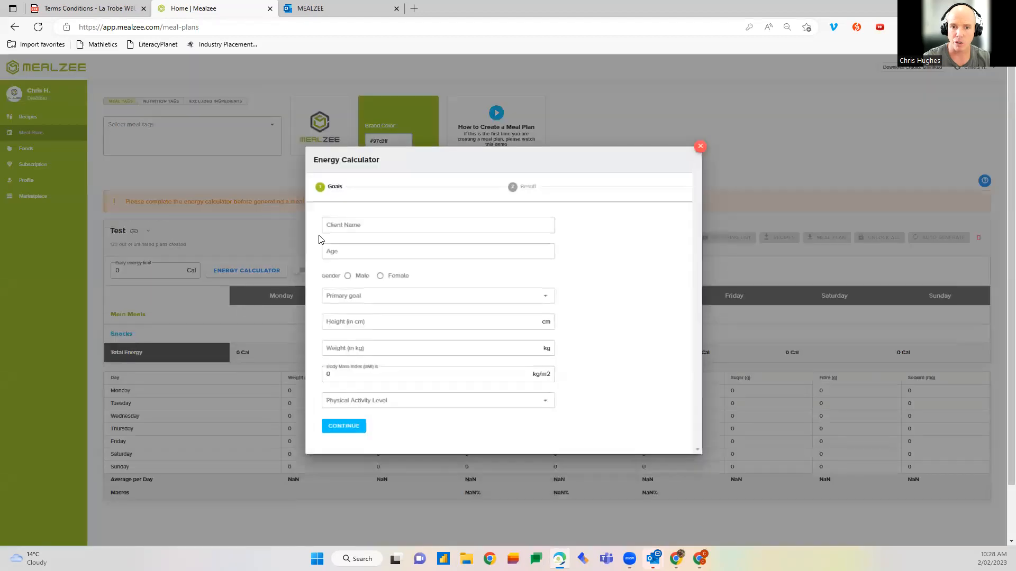
left_click(346, 224)
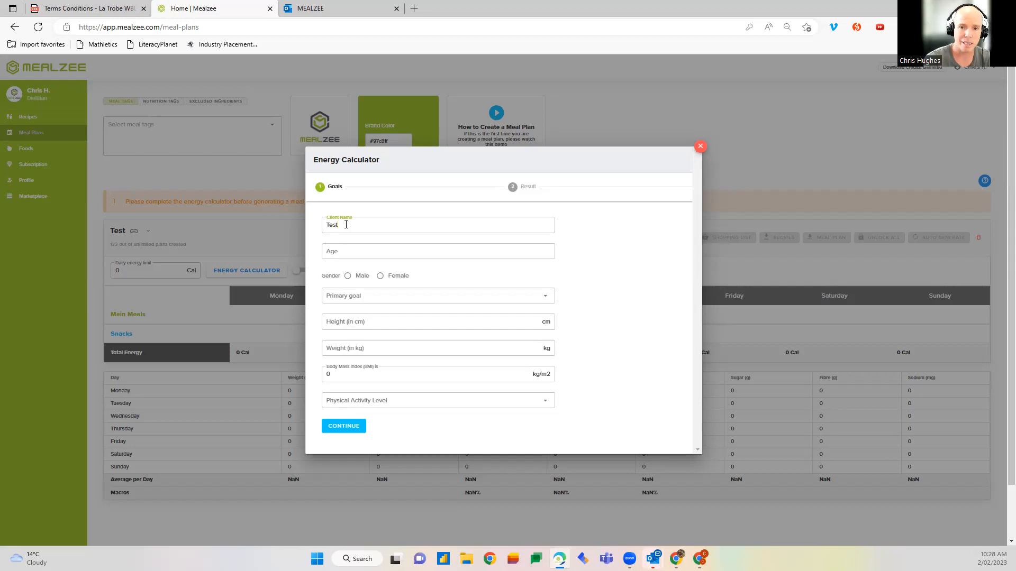
left_click(340, 253)
type("45")
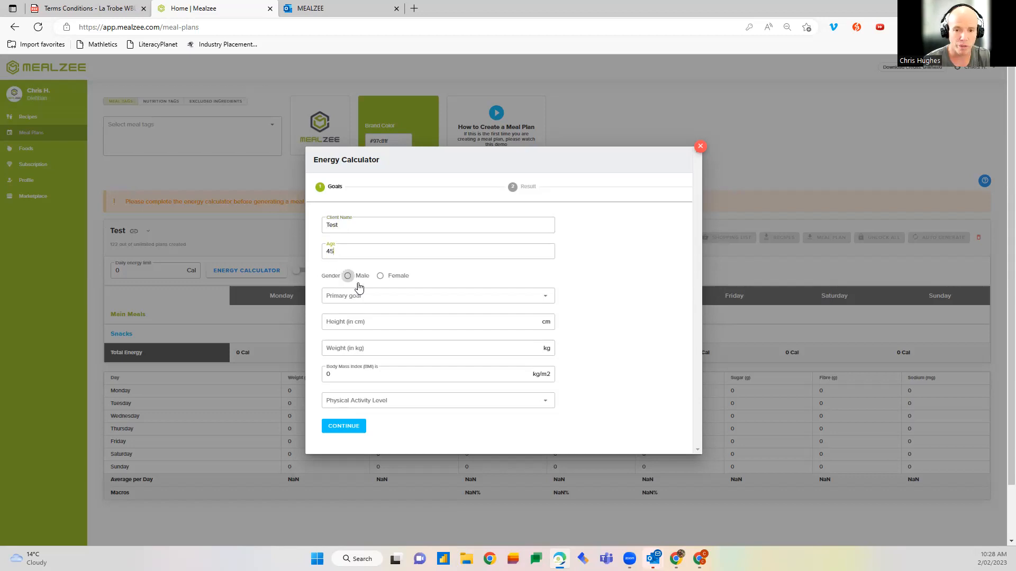
left_click(348, 276)
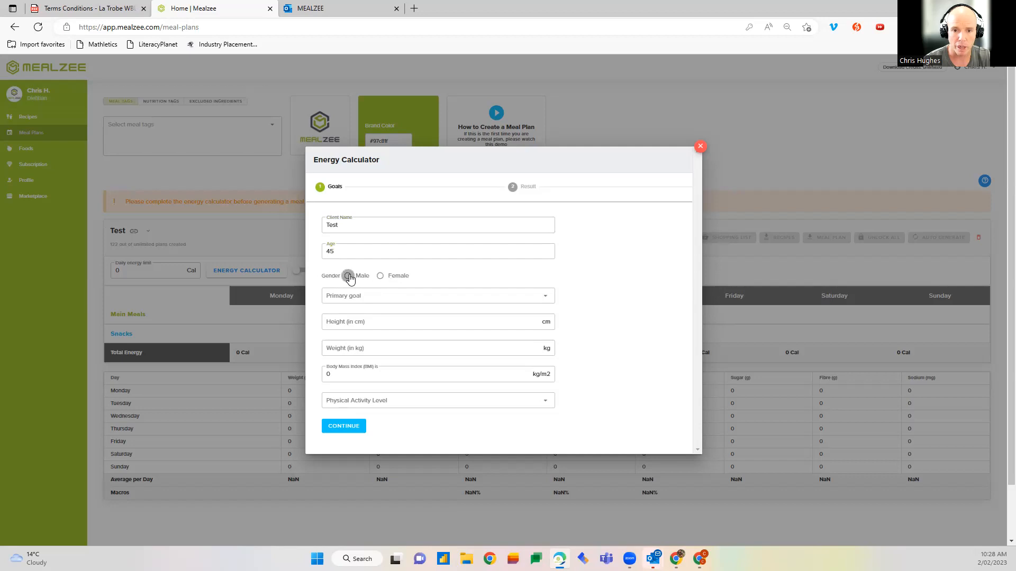
Set the primary goal to losing weight, with a height of 180 cm and a weight of 120 kg.
left_click(419, 298)
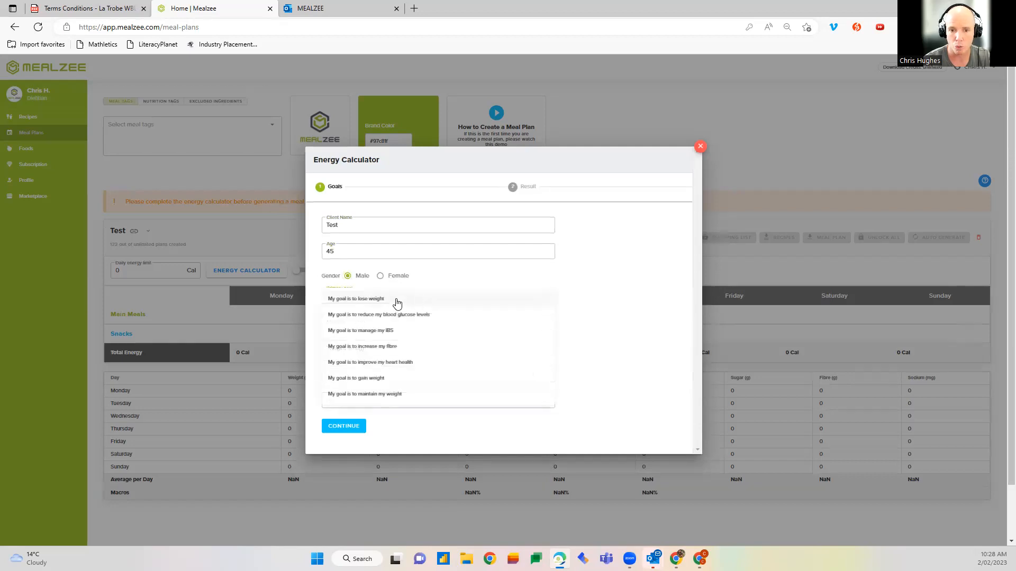
left_click(397, 302)
left_click(396, 321)
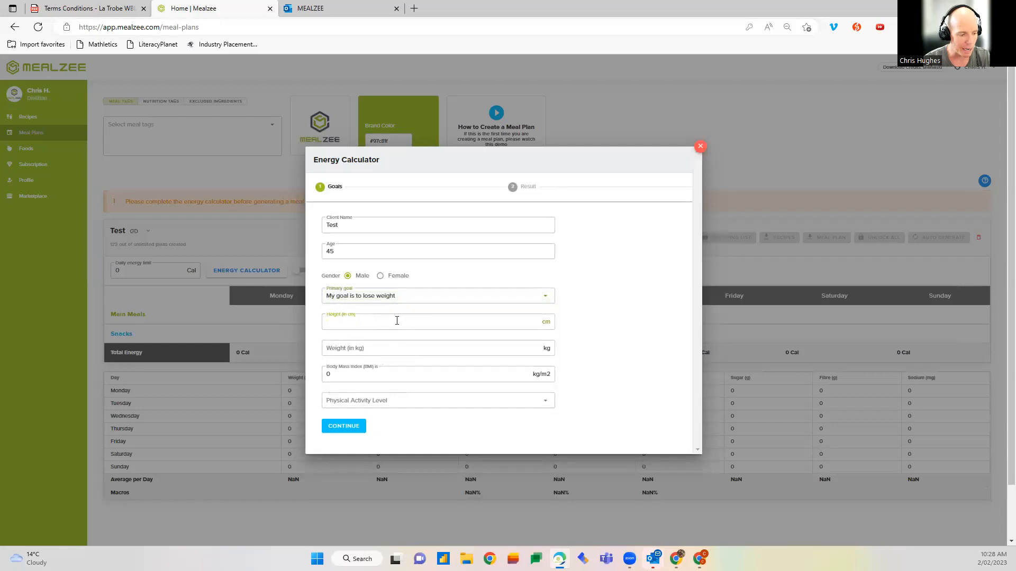
type("180")
left_click(396, 346)
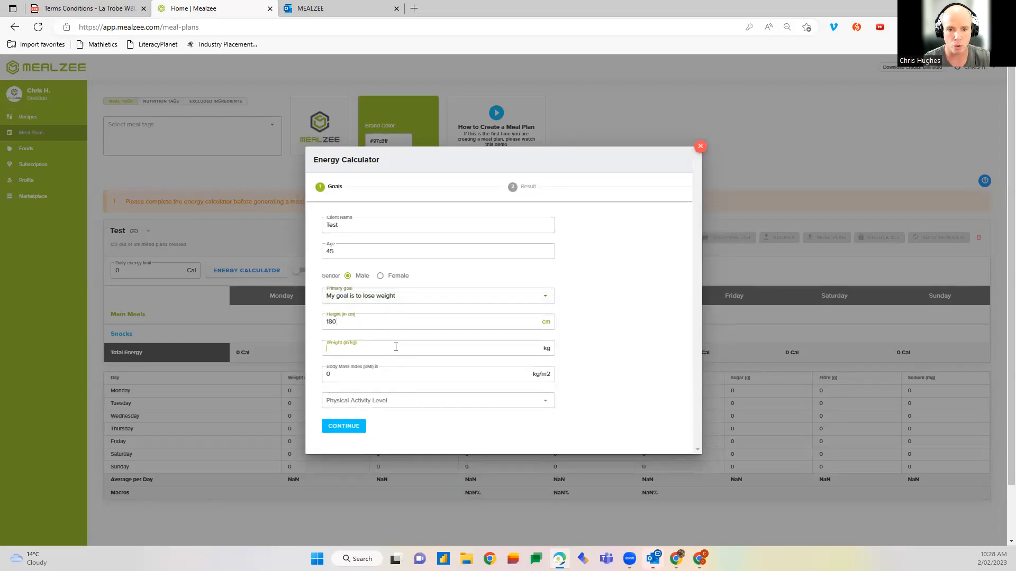
type("120")
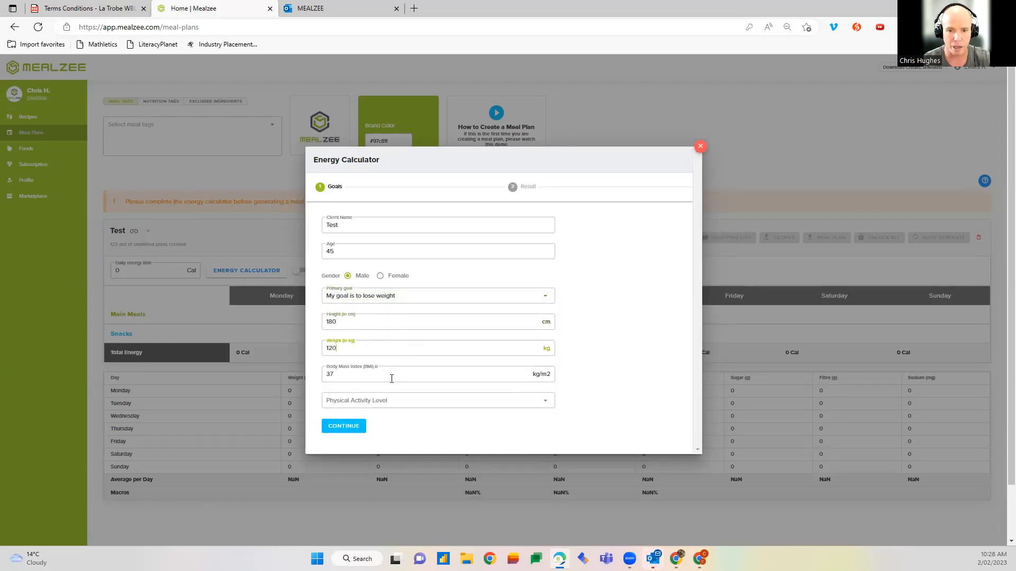
Set the physical activity level to Active, check its description, and calculate the suggested energy target.
left_click(386, 403)
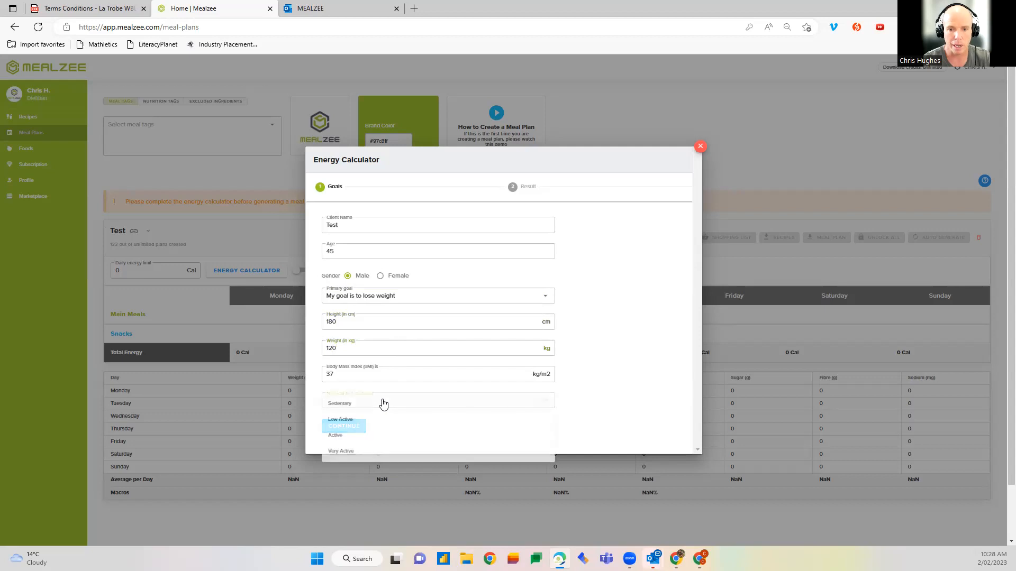
left_click(334, 436)
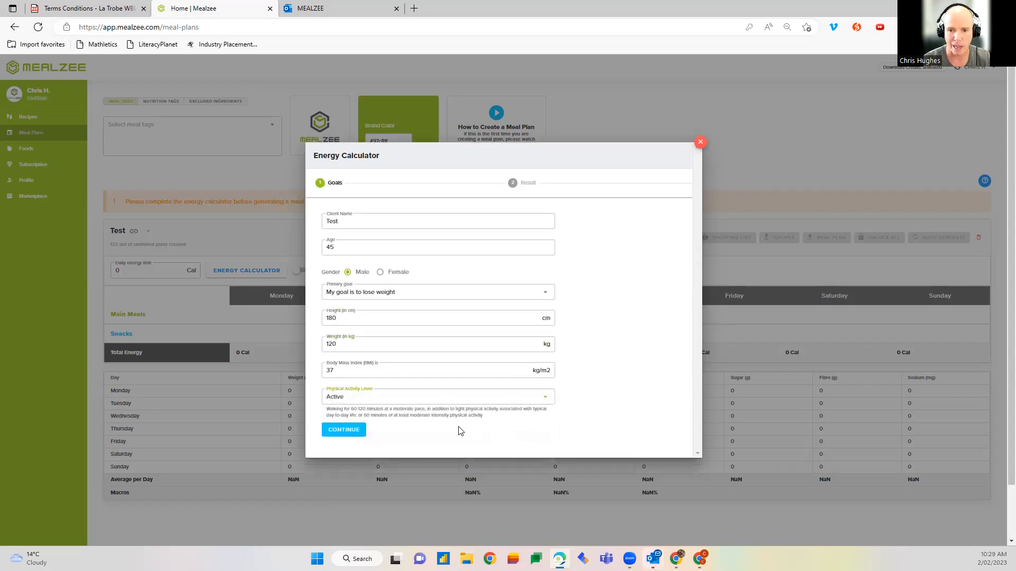
left_click_drag(333, 407, 511, 420)
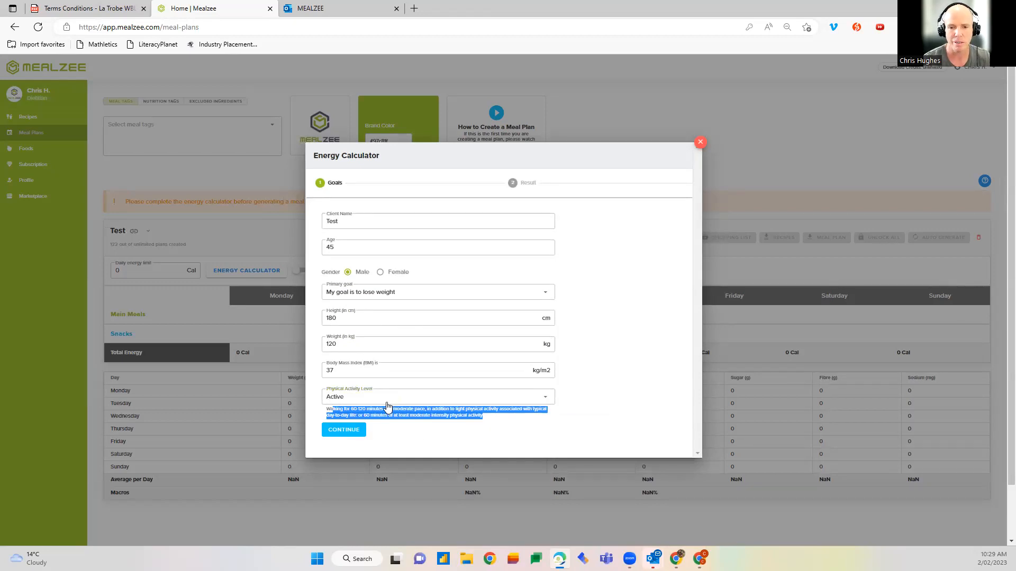
left_click(347, 431)
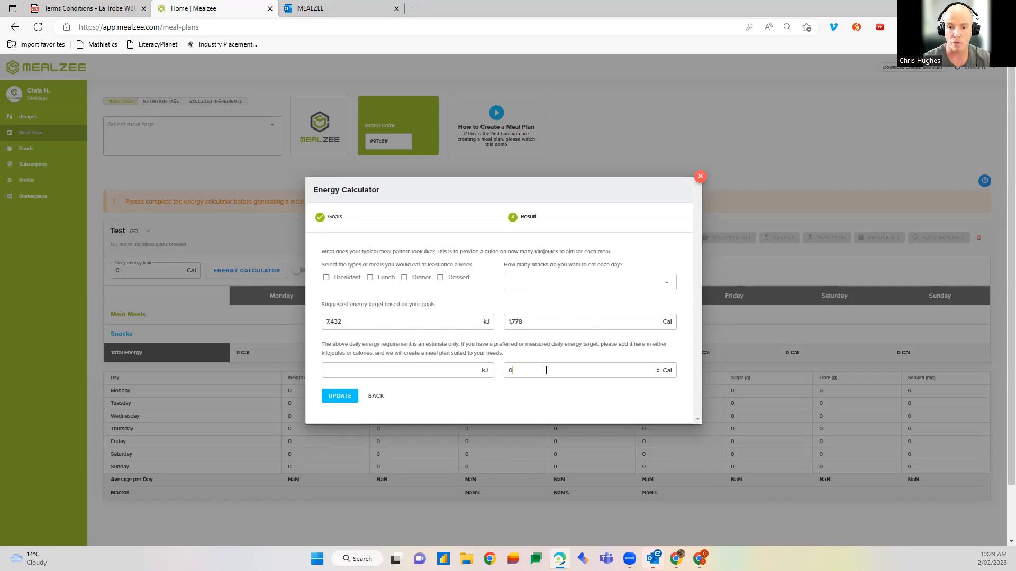
left_click(440, 367)
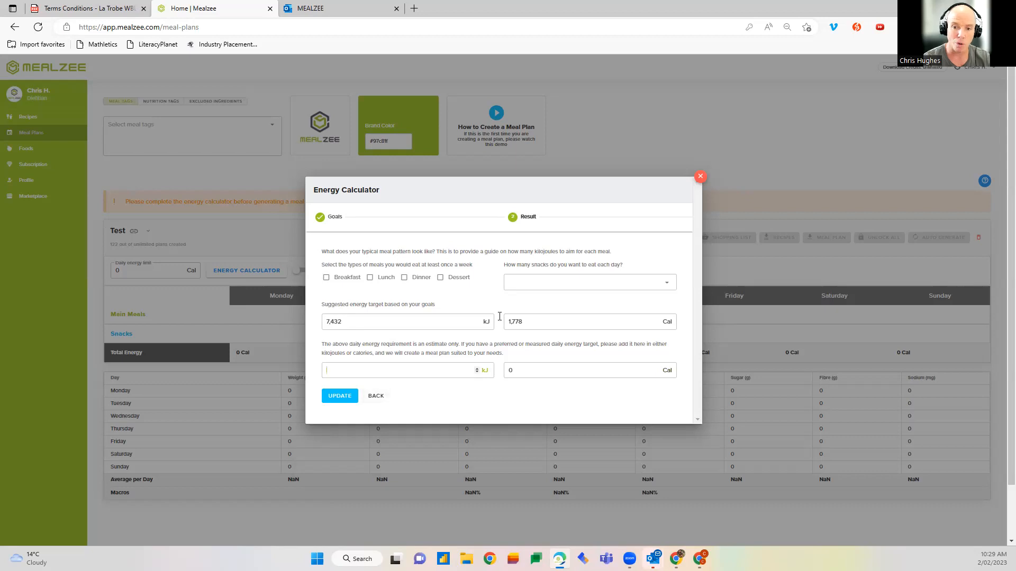
Return to the goals, change the primary goal to maintaining weight, and recalculate the suggested energy target.
left_click(377, 396)
left_click(404, 298)
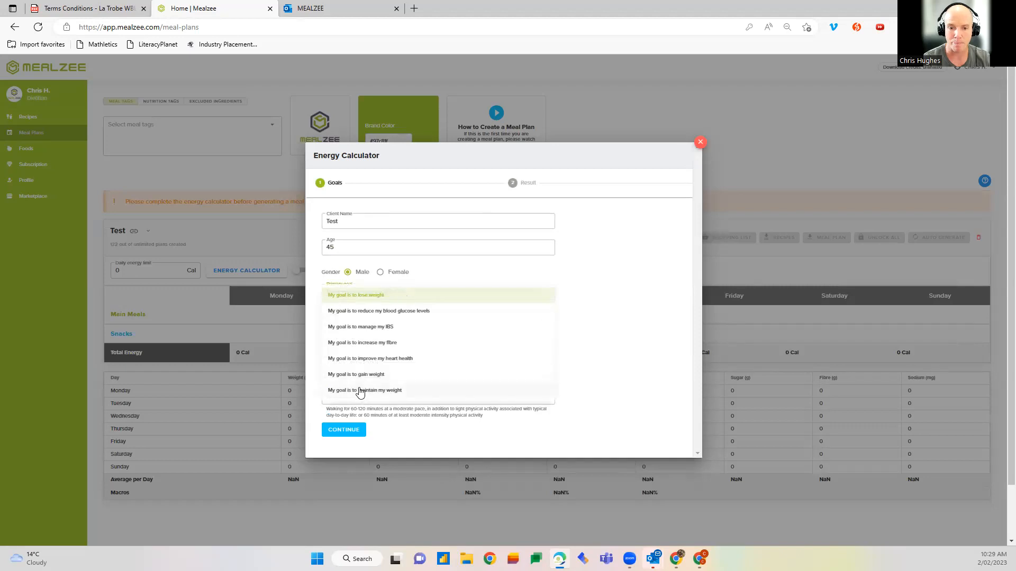
left_click(363, 392)
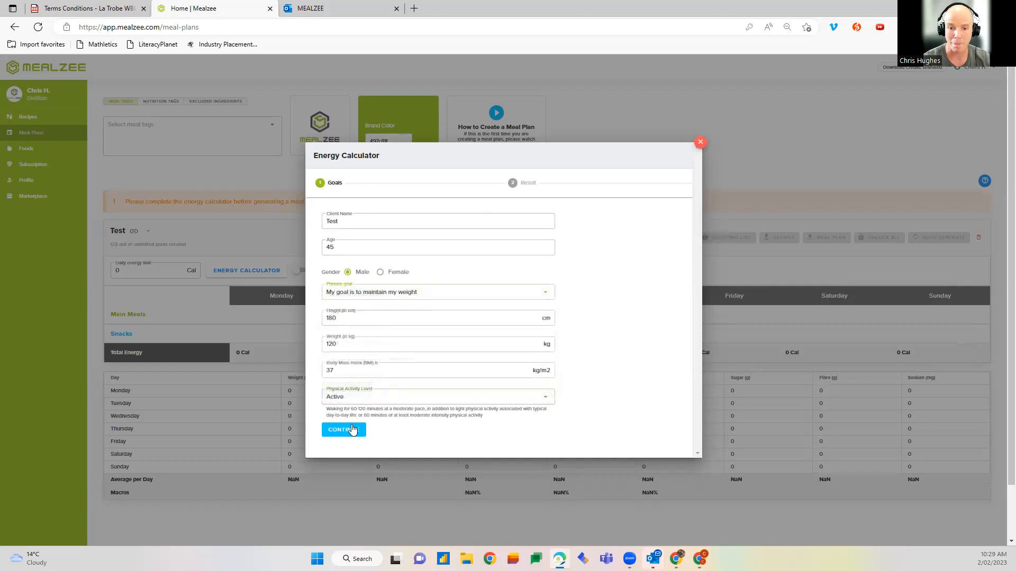
left_click(349, 429)
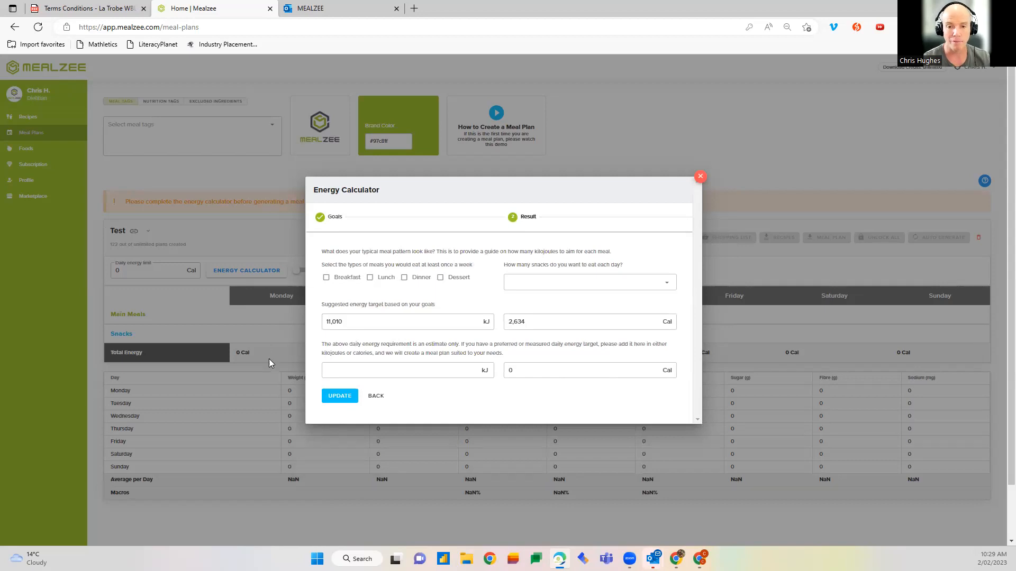
Switch the primary goal back to losing weight and recalculate the suggested energy target.
left_click(376, 398)
left_click(415, 293)
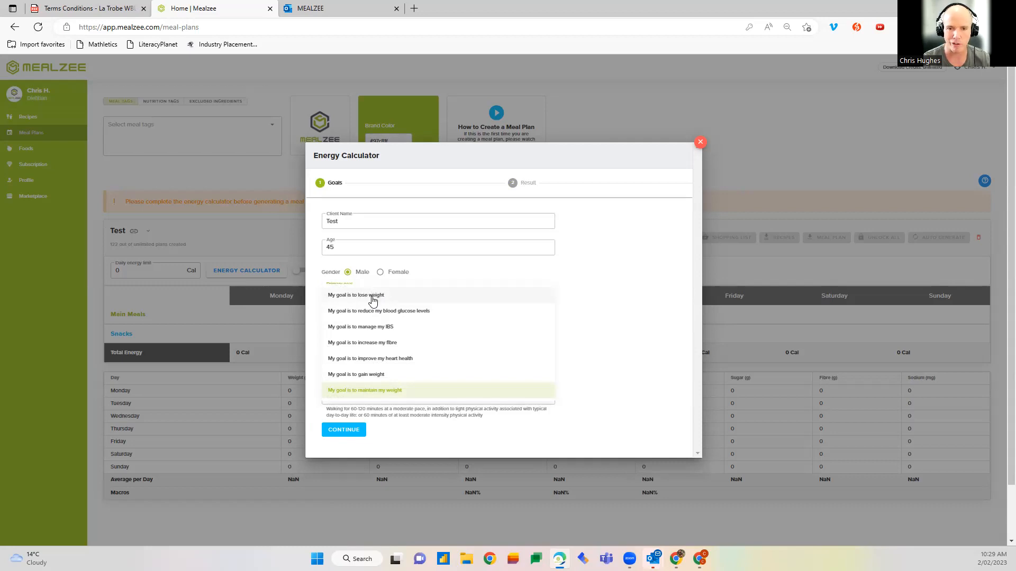
left_click(374, 296)
left_click(344, 430)
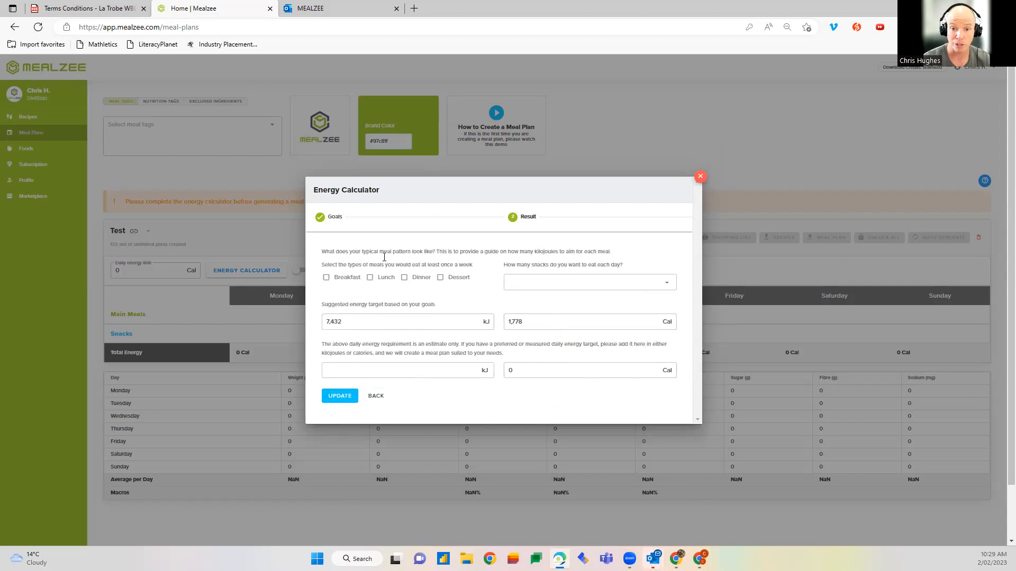
Include Breakfast in the weekly meal pattern and set the preferred daily energy target to 1800 Cal.
left_click(326, 277)
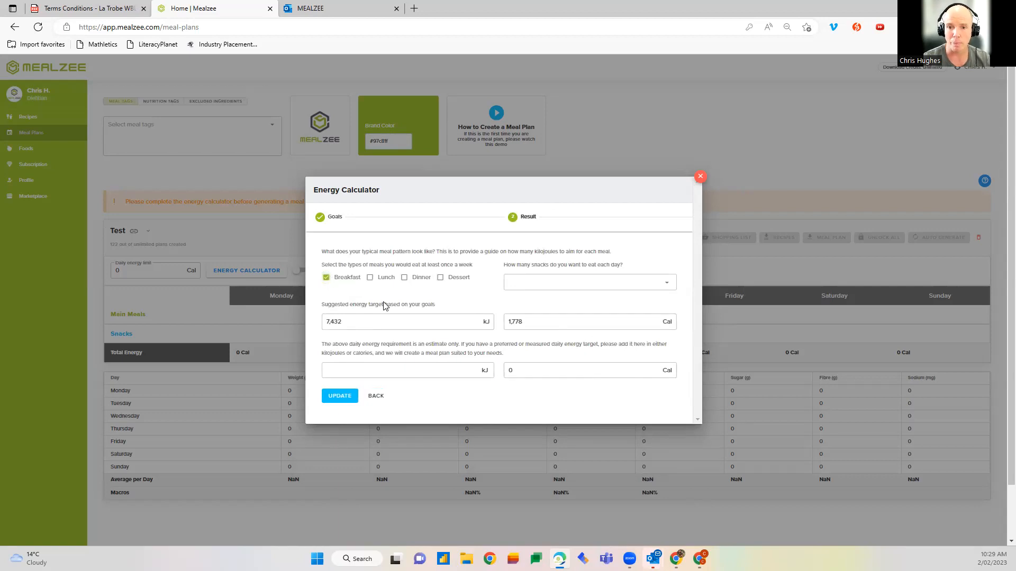
left_click(519, 366)
type("1")
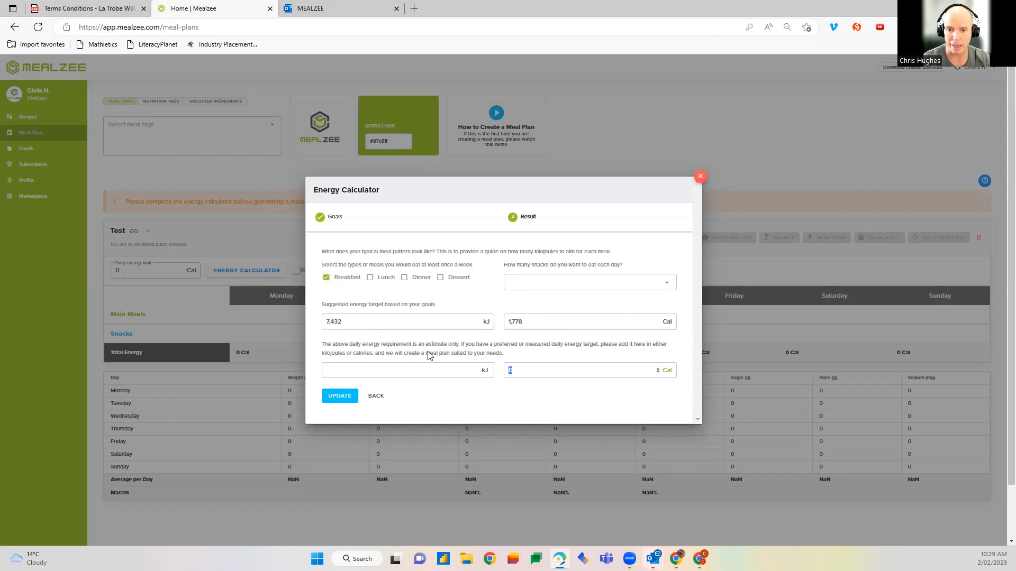
type("800")
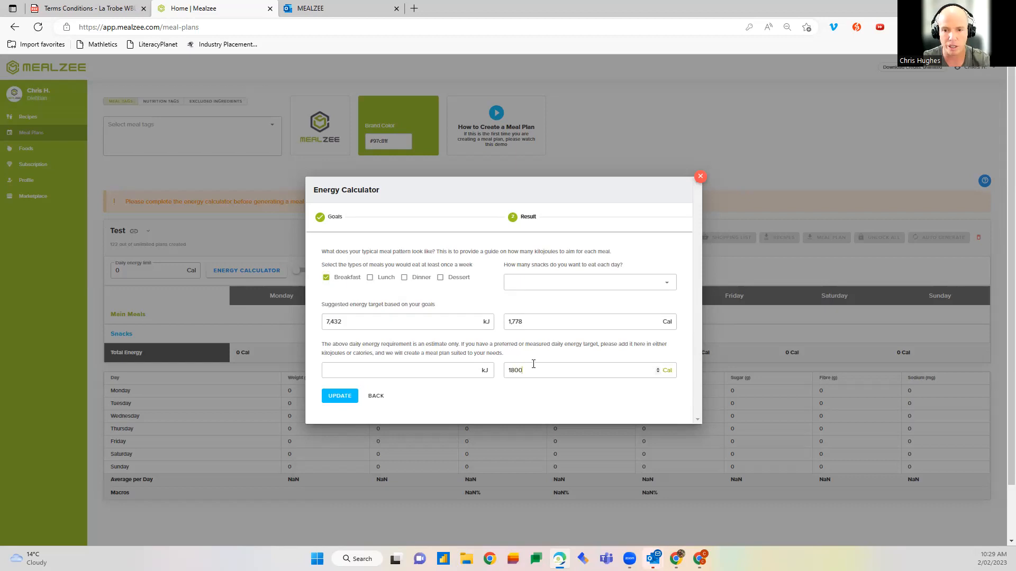
key("Tab")
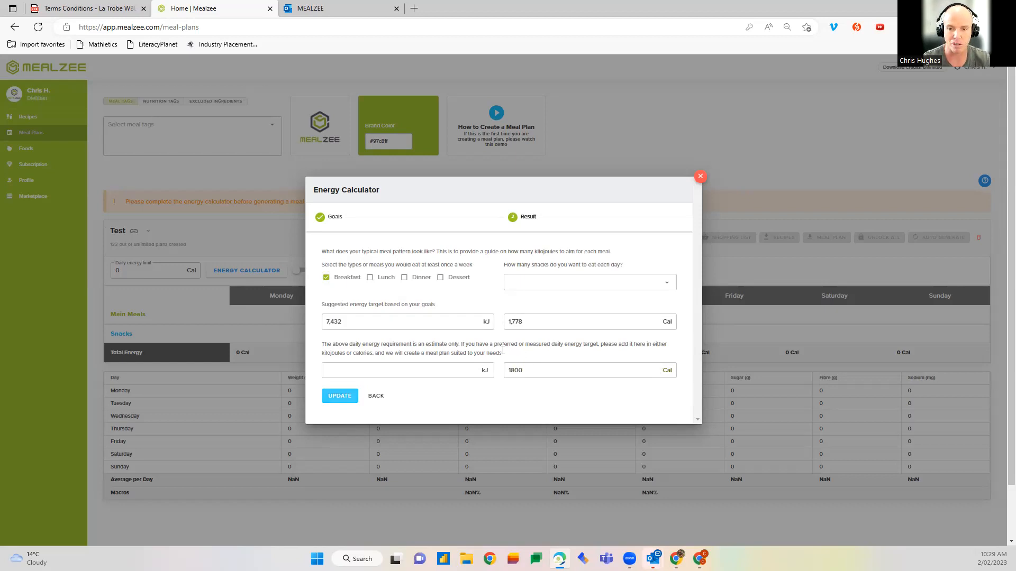
Include Lunch and Dinner in the meal pattern, set daily snacks to 0, and update the plan with the calculator's settings.
left_click(370, 278)
left_click(404, 278)
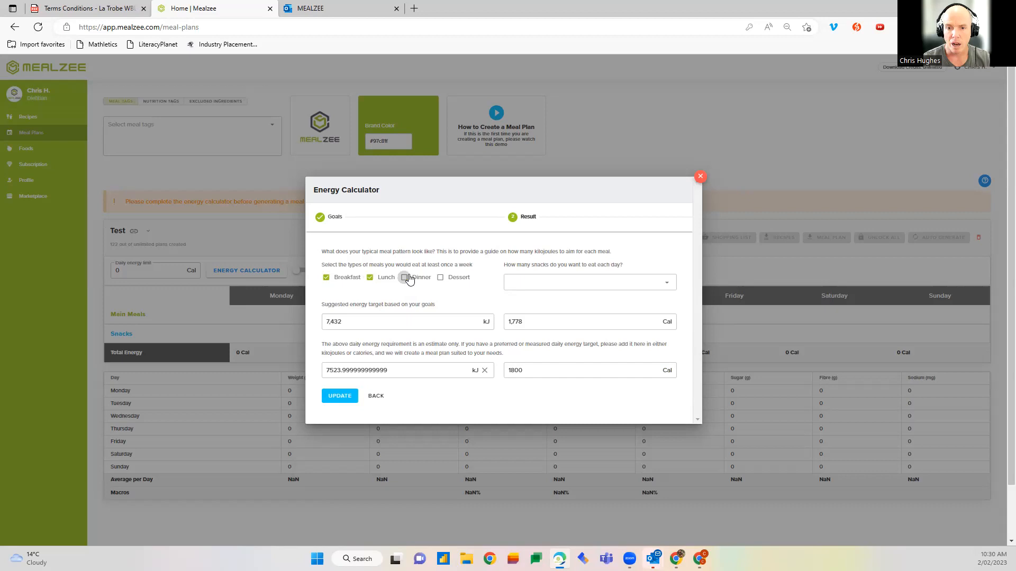
left_click(585, 284)
left_click(567, 293)
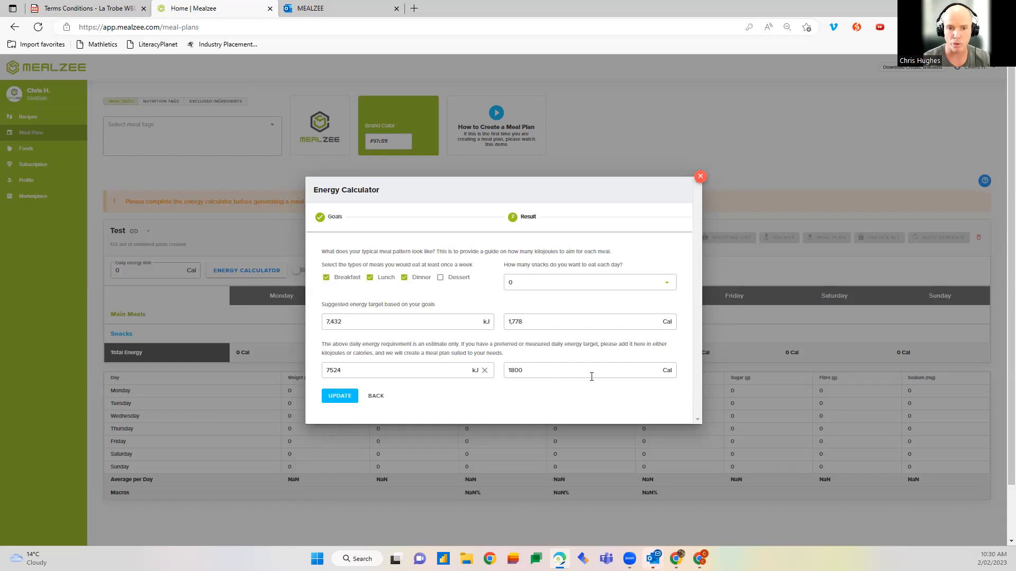
left_click_drag(525, 370, 496, 370)
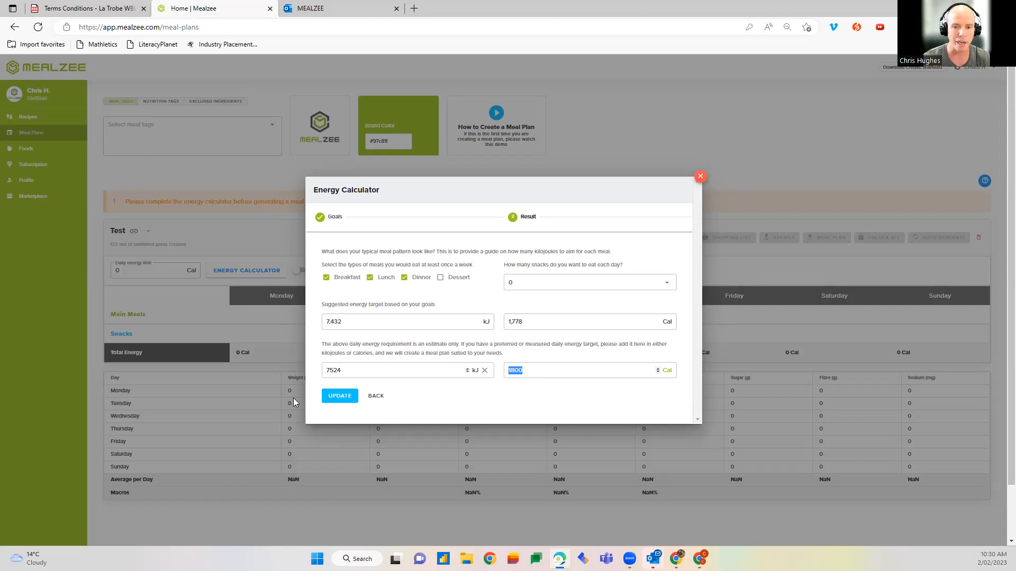
left_click(341, 398)
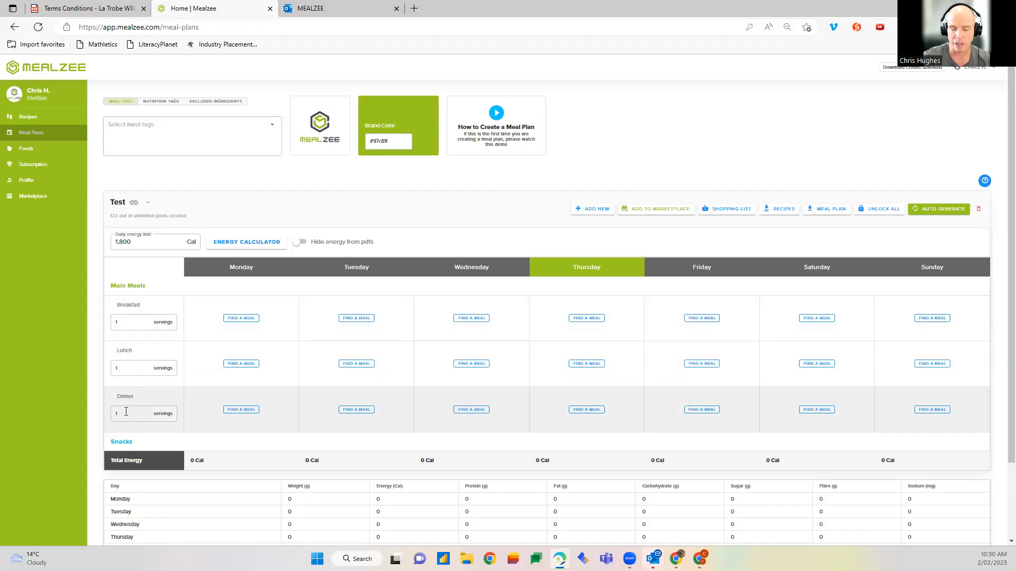
Set the servings in the Test plan to 6 for dinner, 2 for breakfast and 2 for lunch.
left_click(127, 412)
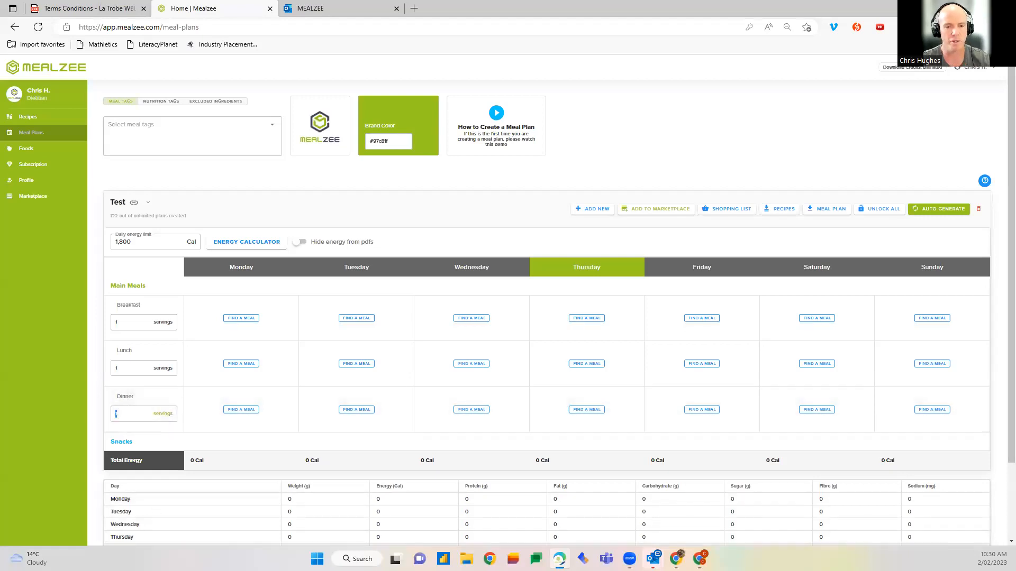
type("6")
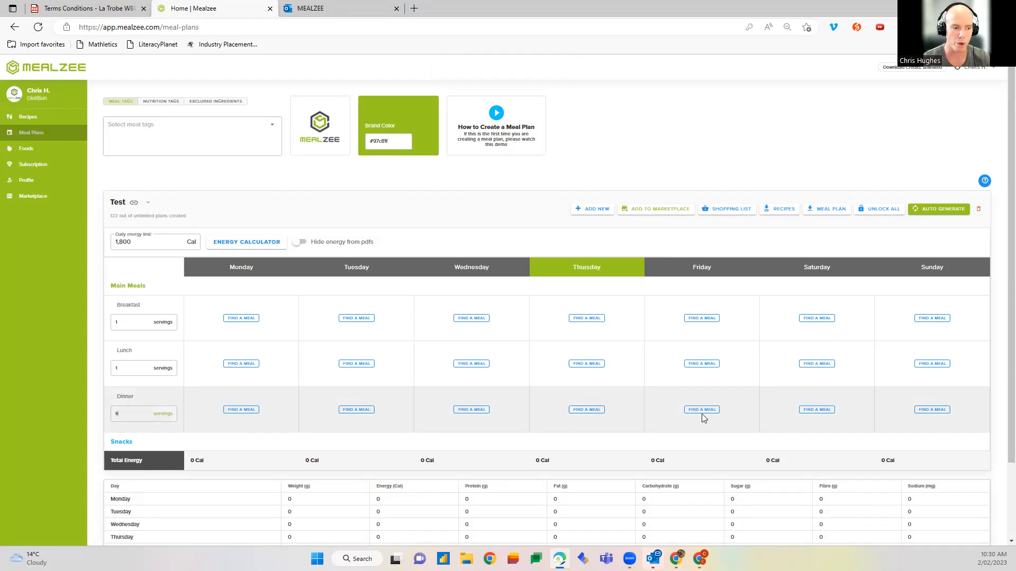
left_click(123, 320)
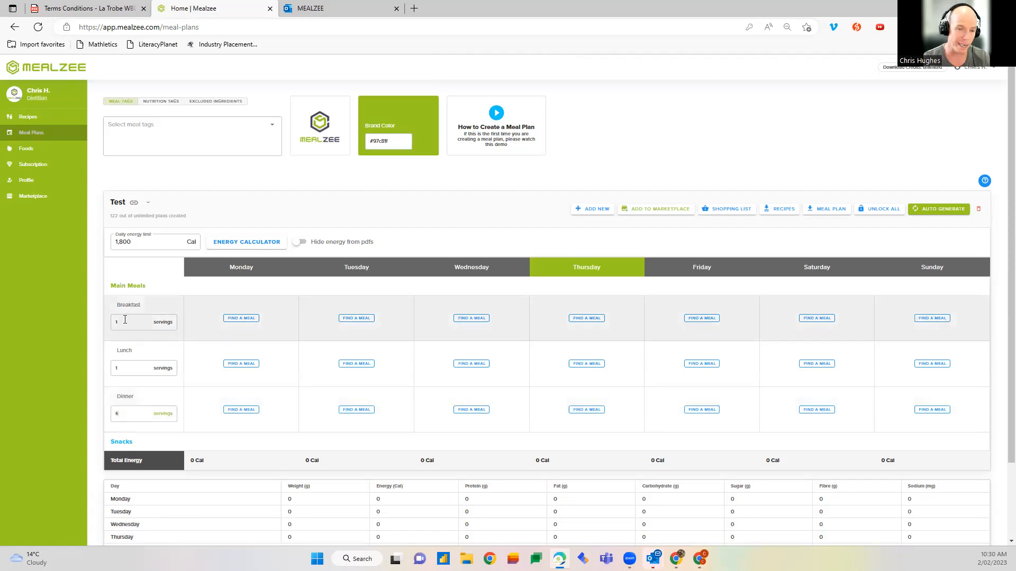
type("2")
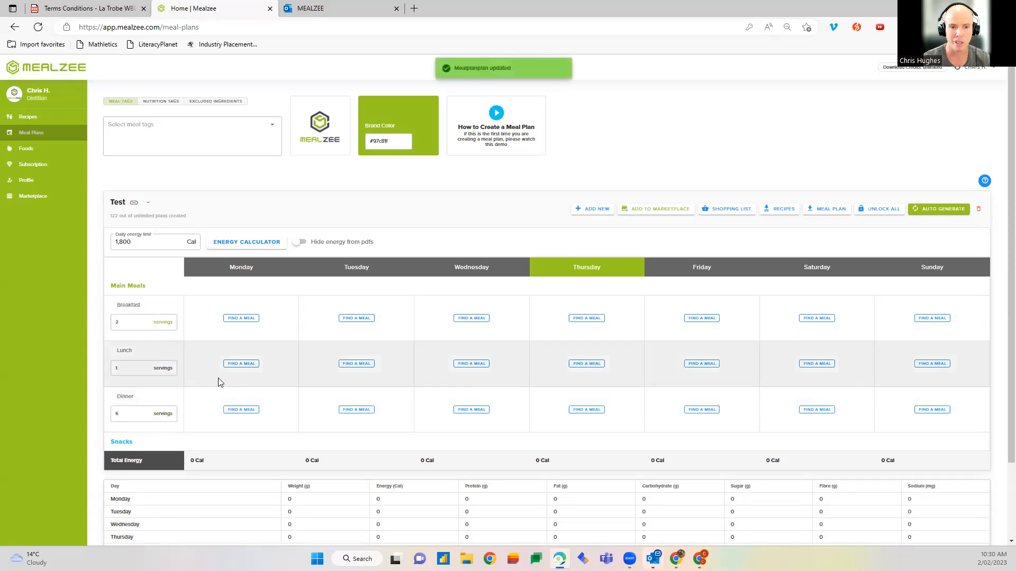
left_click(123, 372)
key("BackSpace")
type("2")
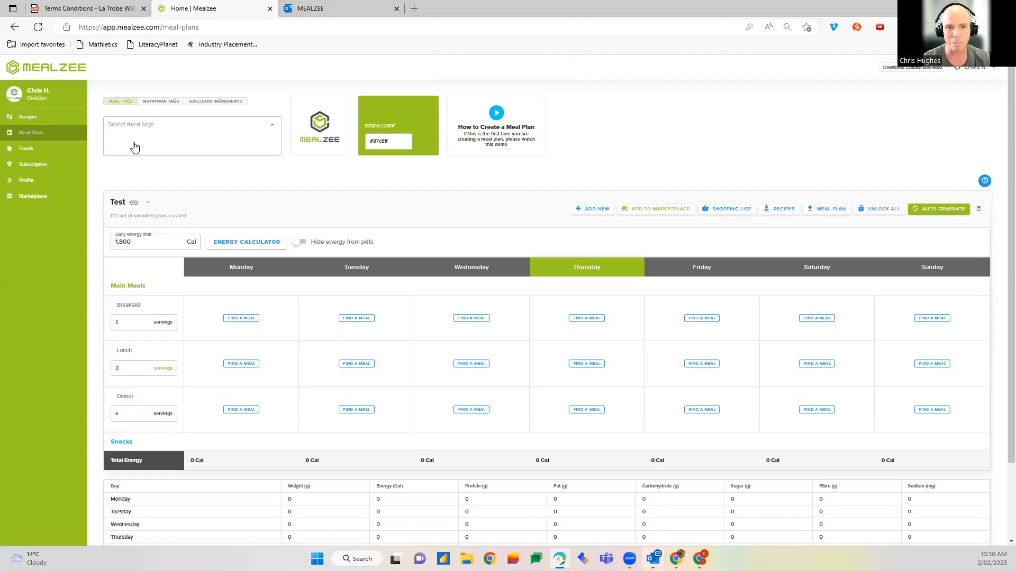
Look through the available meal tags and apply the Simple tag to the Test plan.
left_click(119, 125)
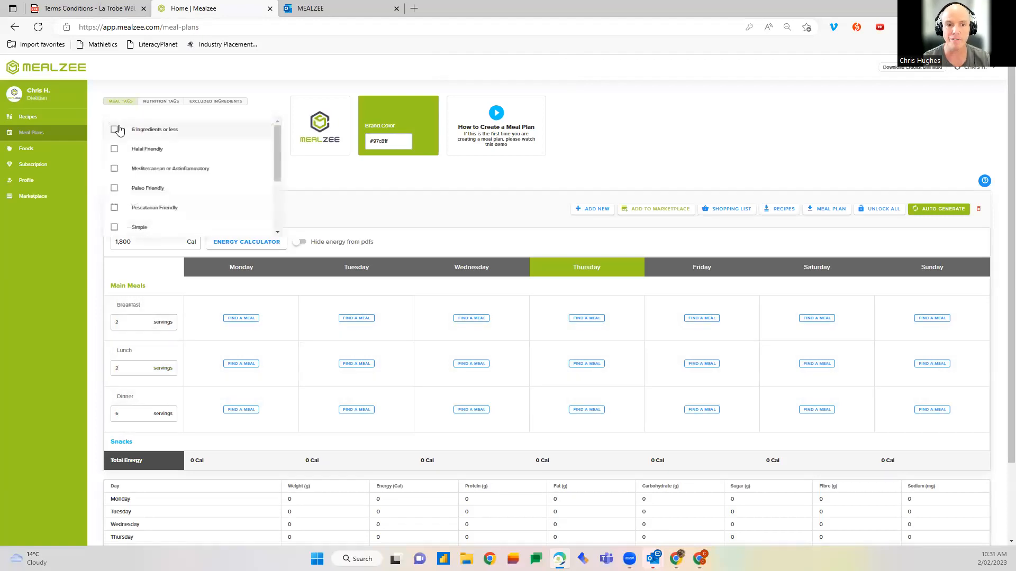
scroll(124, 176, "down", 1)
scroll(124, 176, "down", 1)
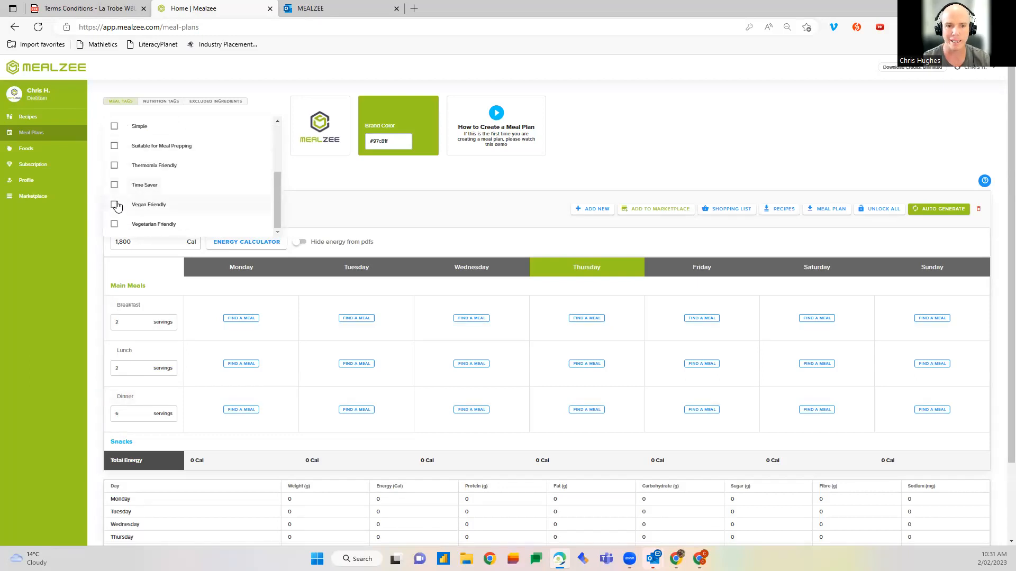
scroll(130, 206, "up", 1)
scroll(131, 205, "up", 1)
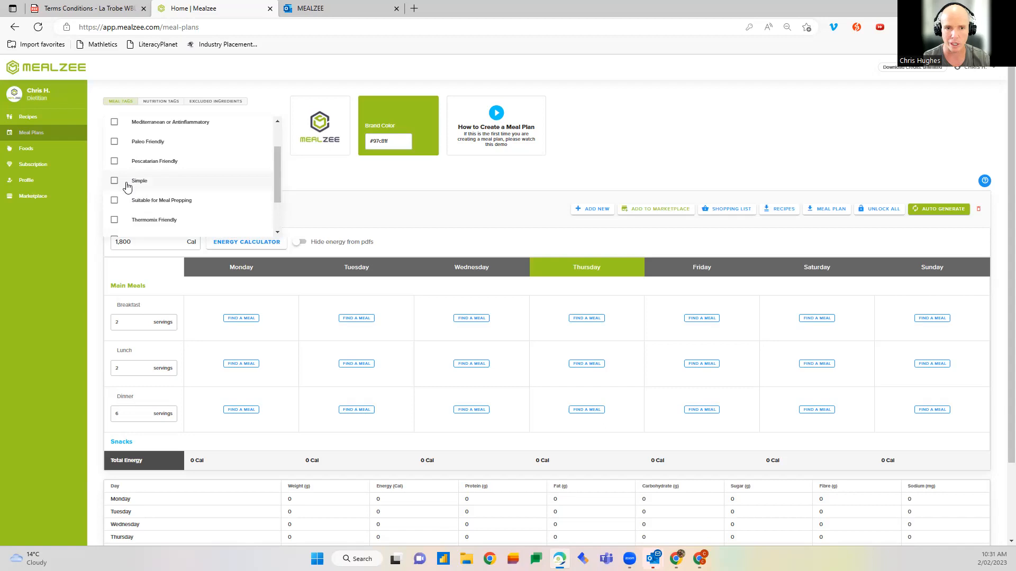
left_click(115, 182)
Look through the nutrition tags and apply High Protein to the Test plan.
left_click(161, 102)
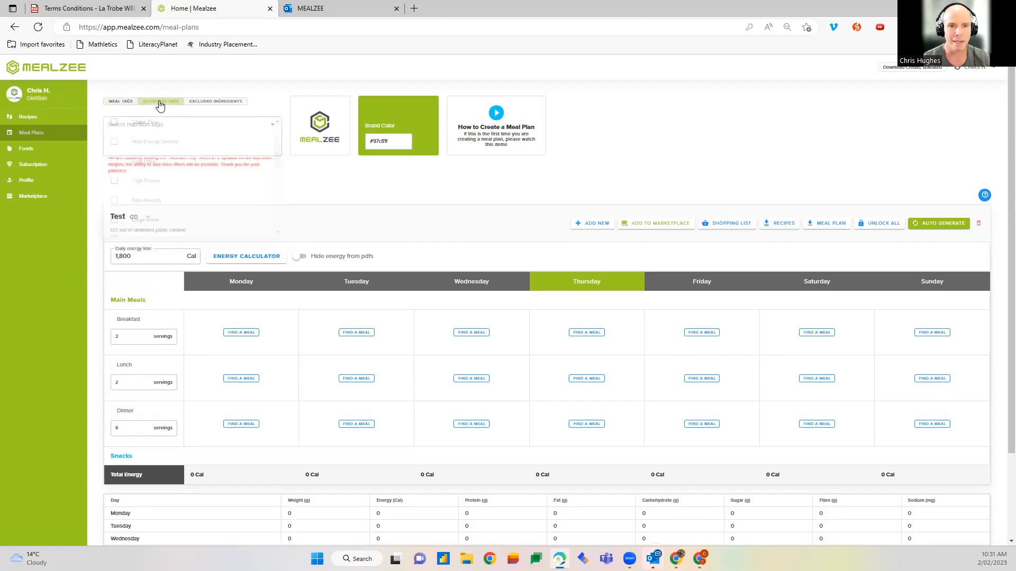
scroll(161, 159, "down", 2)
scroll(155, 171, "down", 4)
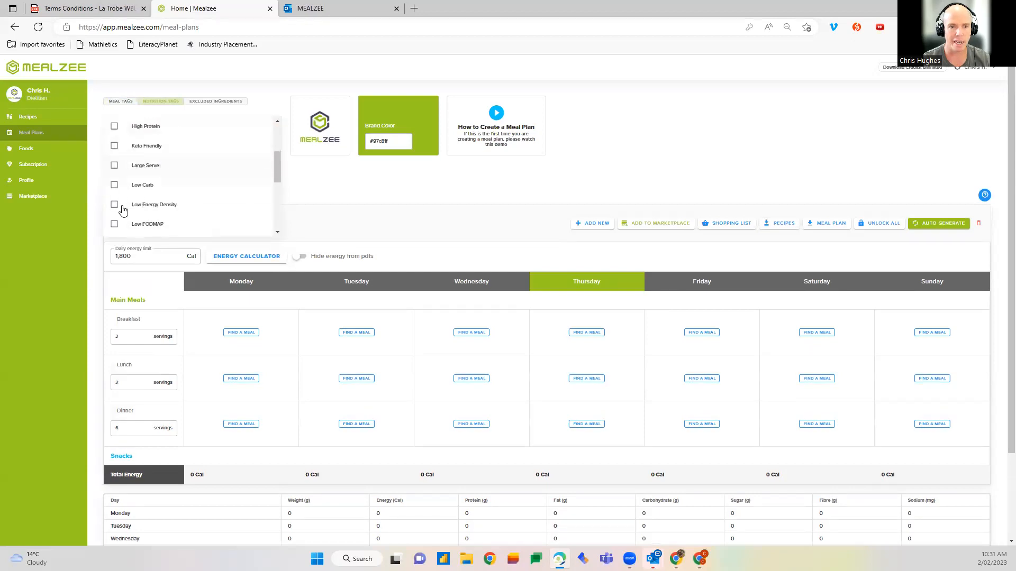
scroll(120, 205, "up", 5)
left_click(115, 198)
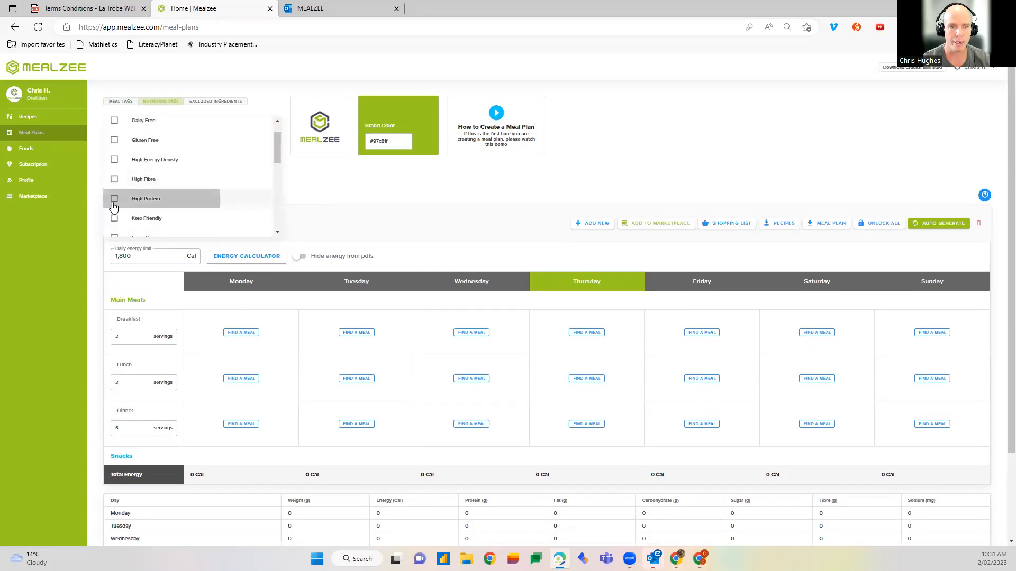
left_click(258, 94)
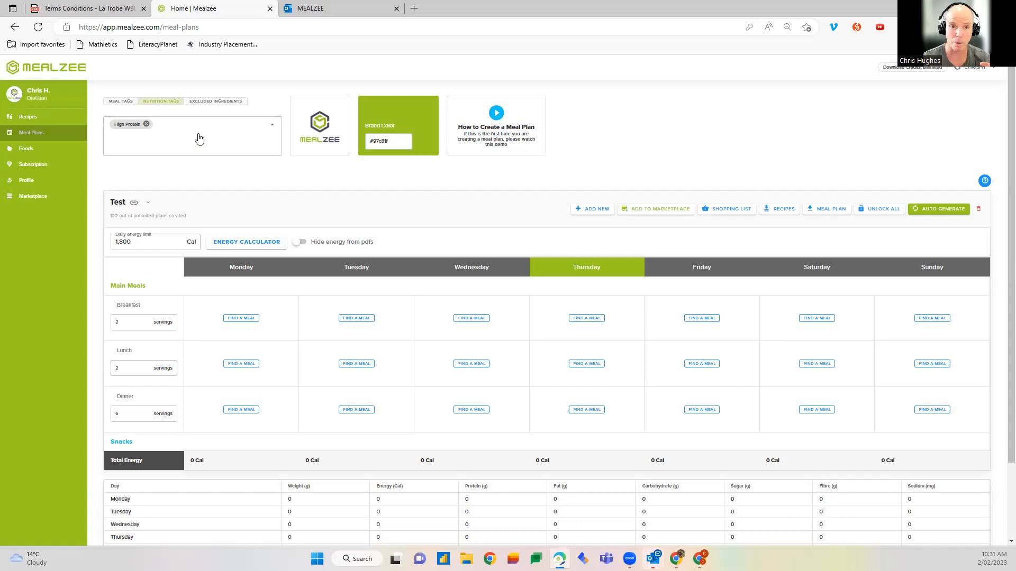
Add zucchini to the Test plan's excluded ingredients.
left_click(205, 102)
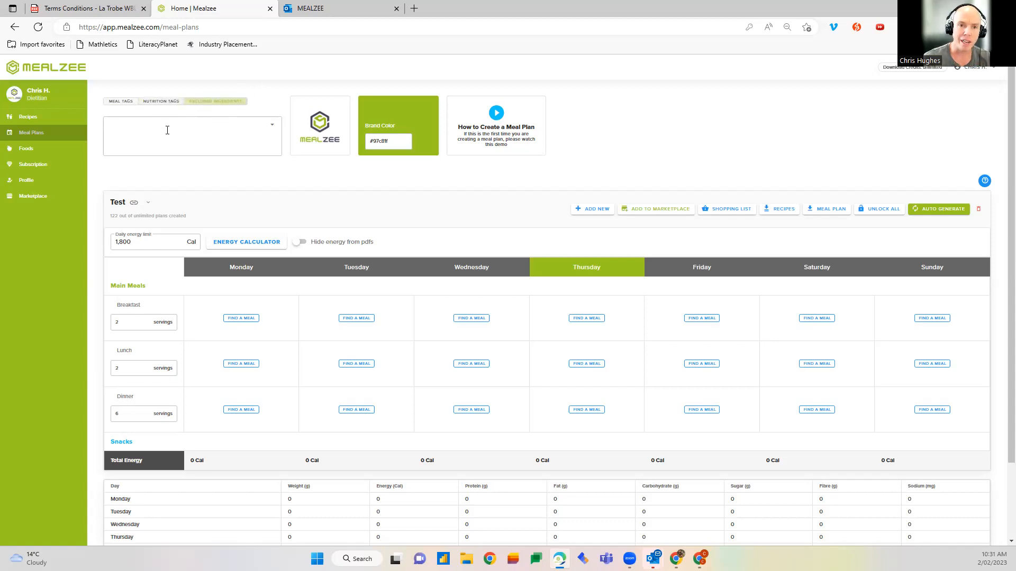
type("zucchini")
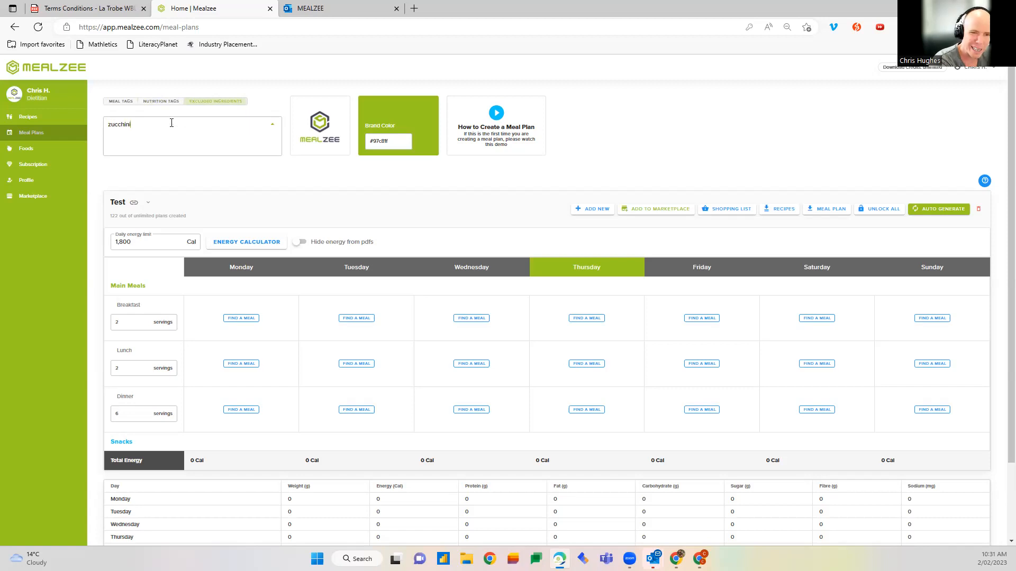
key("Return")
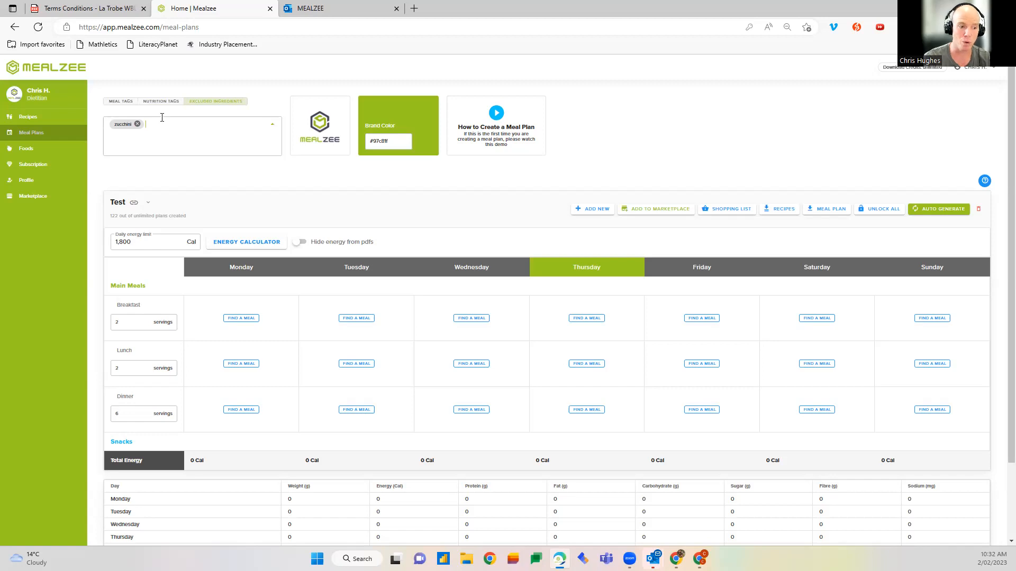
Try adding the Nut Free nutrition tag alongside High Protein, and clear it again.
left_click(163, 101)
left_click(183, 129)
scroll(180, 211, "down", 5)
left_click(114, 191)
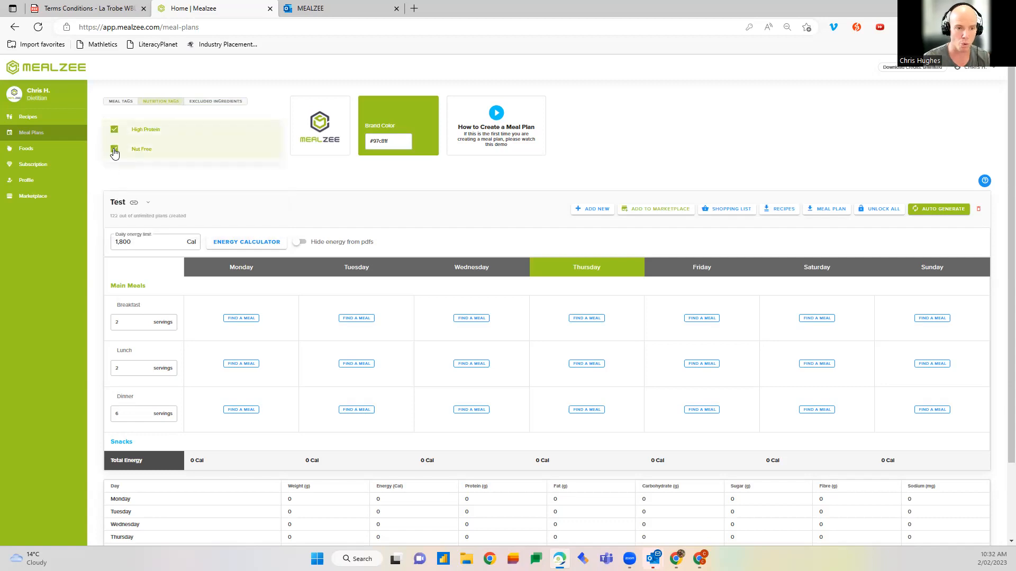
left_click(113, 151)
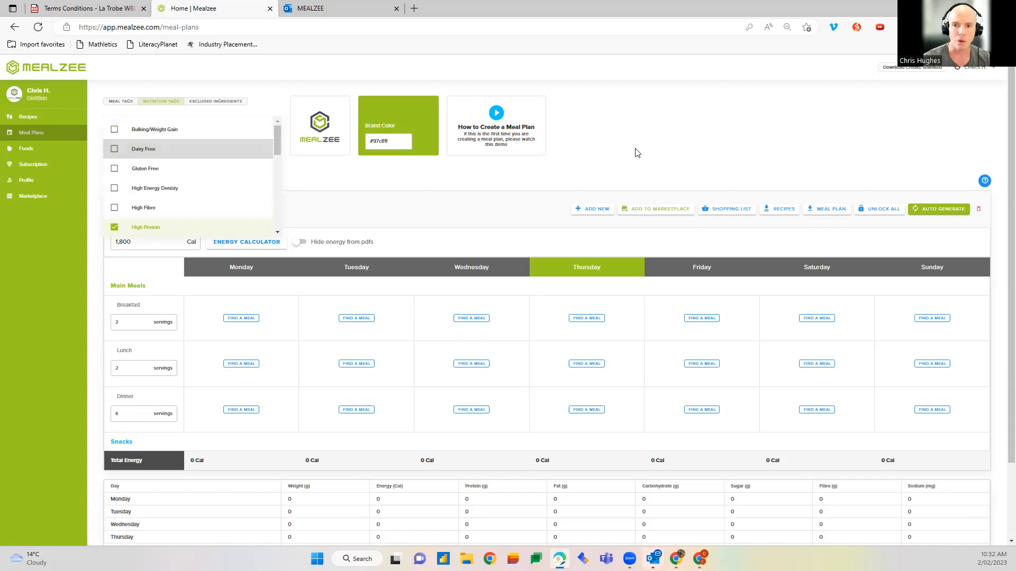
left_click(558, 176)
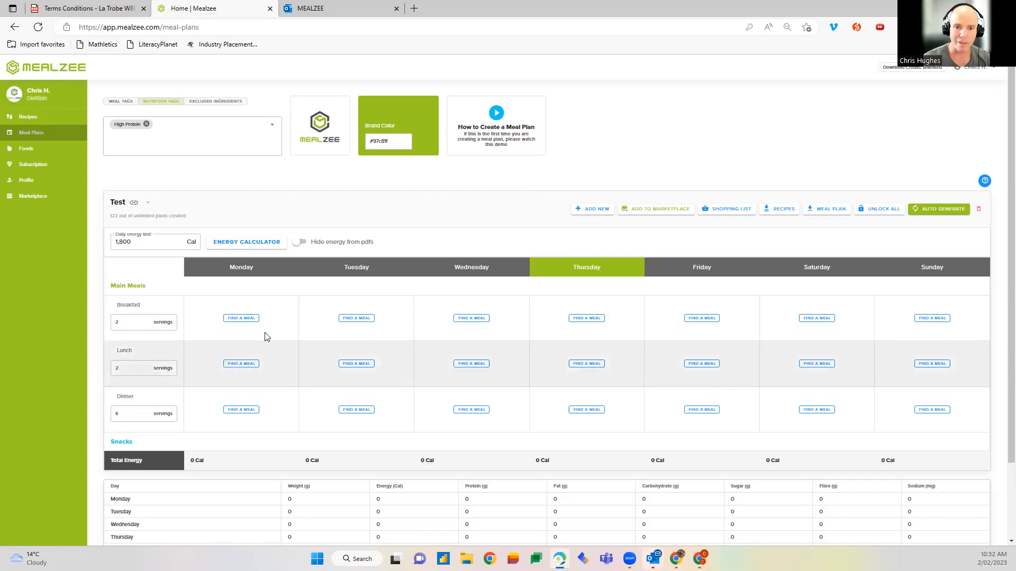
Auto-generate the Test plan's meals for the whole week and look over the generated meals.
left_click(941, 213)
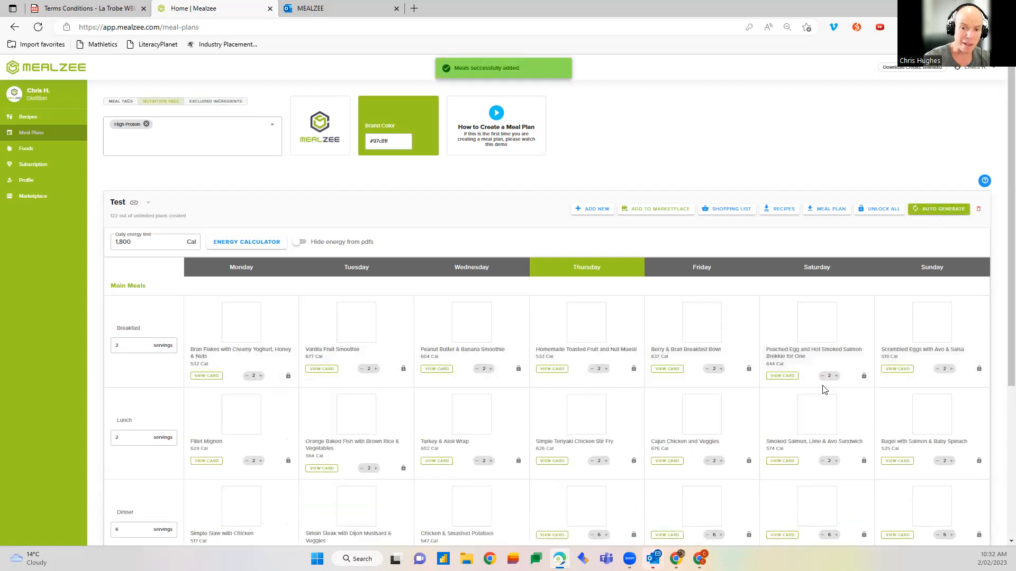
scroll(823, 391, "down", 1)
scroll(823, 391, "down", 2)
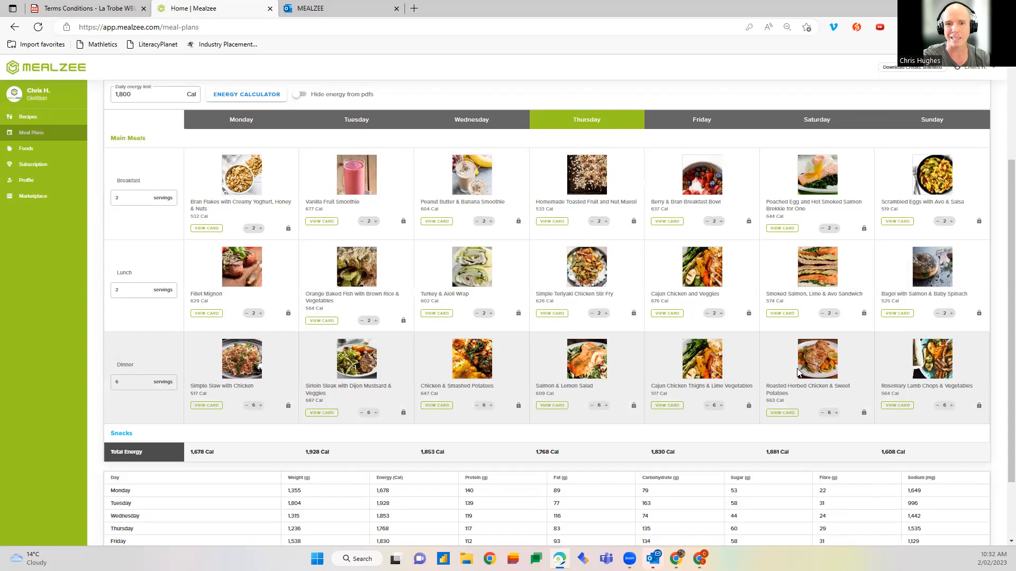
scroll(783, 362, "up", 1)
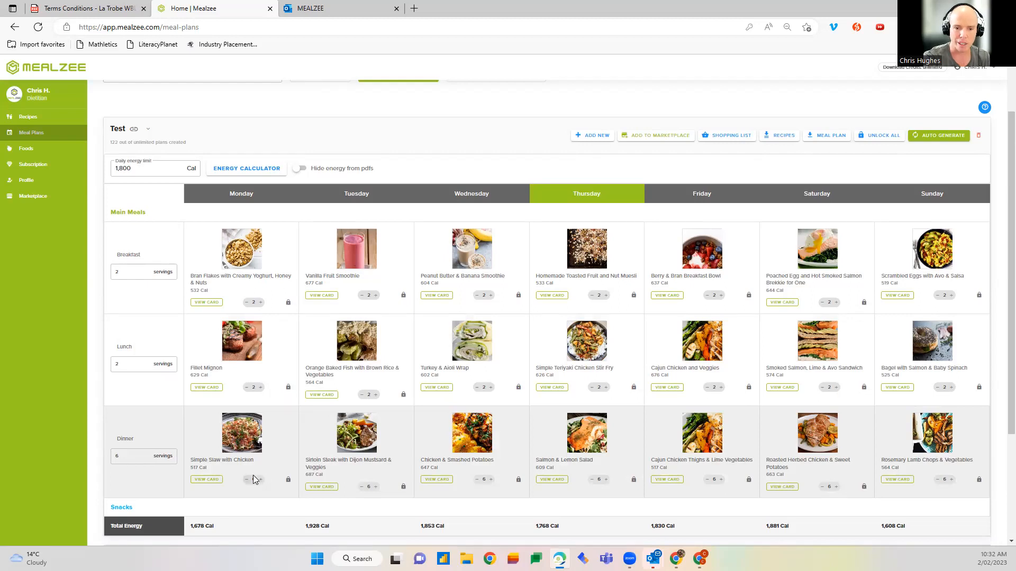
Copy Simple Slaw with Chicken from Monday's dinner to Tuesday's lunch and mark the copy as MP.
left_click_drag(228, 439, 353, 346)
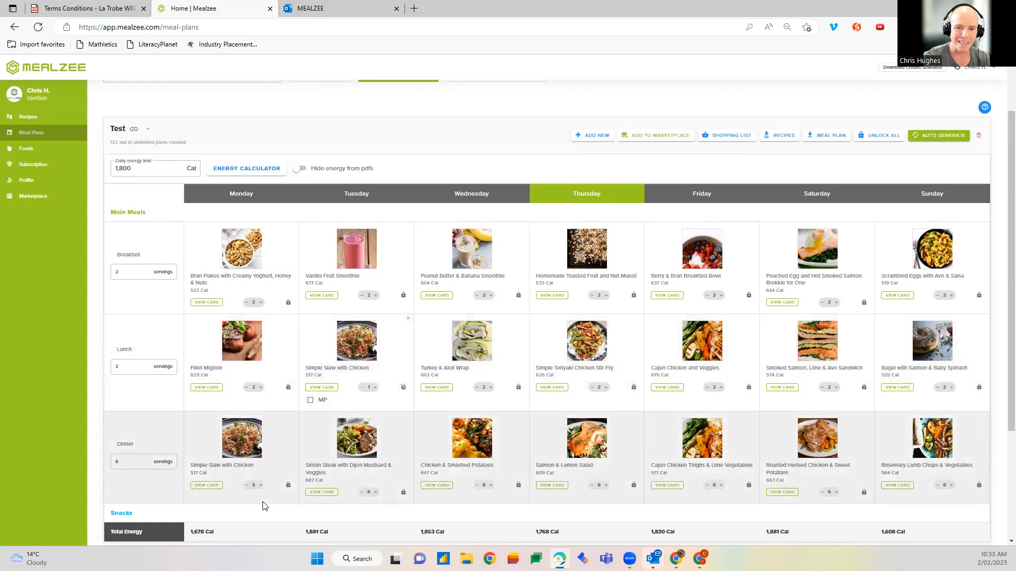
mouse_move(309, 401)
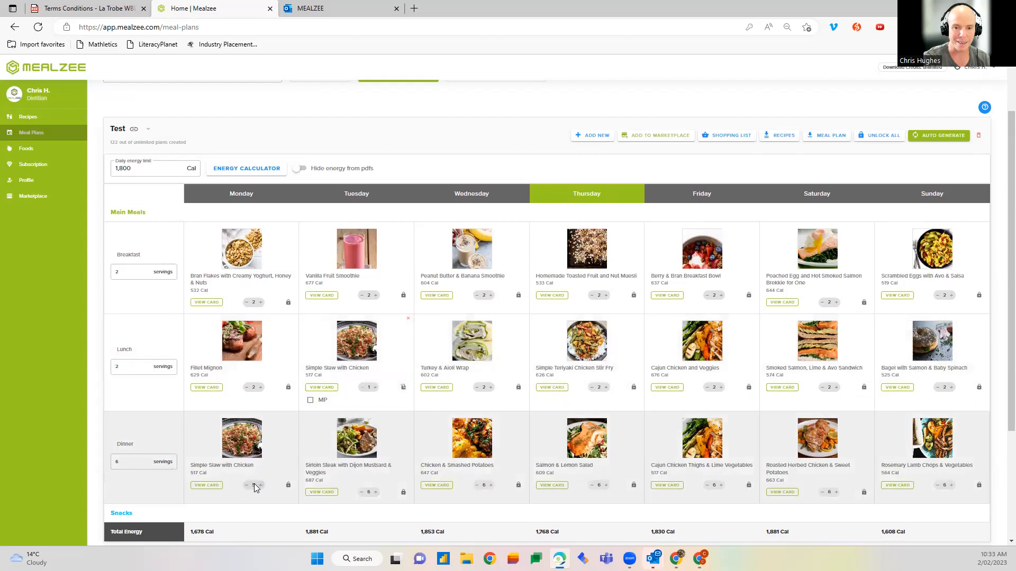
left_click(310, 401)
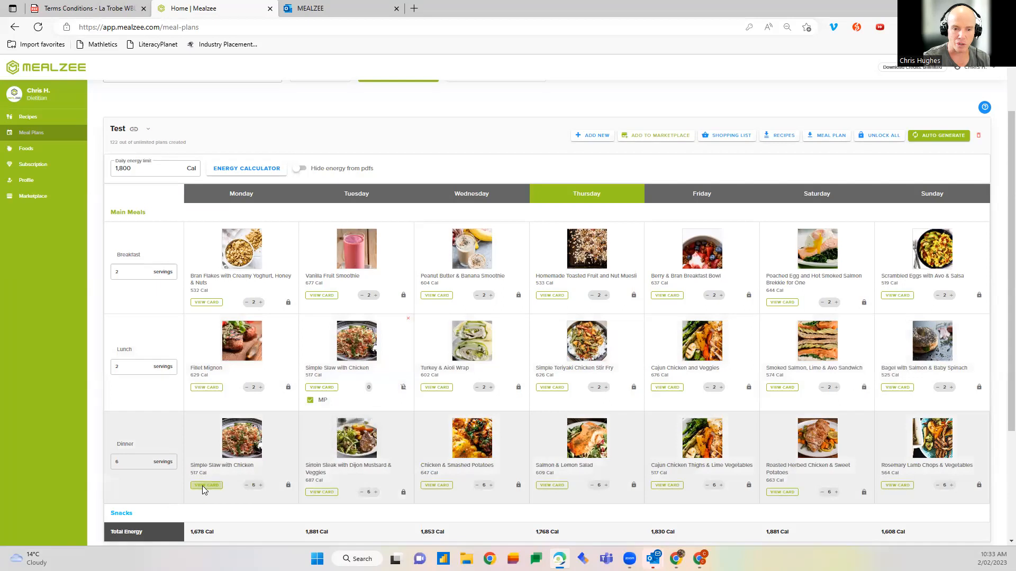
View the recipe card of Monday's Simple Slaw with Chicken, and clear the MP mark on Tuesday's lunch.
left_click(203, 485)
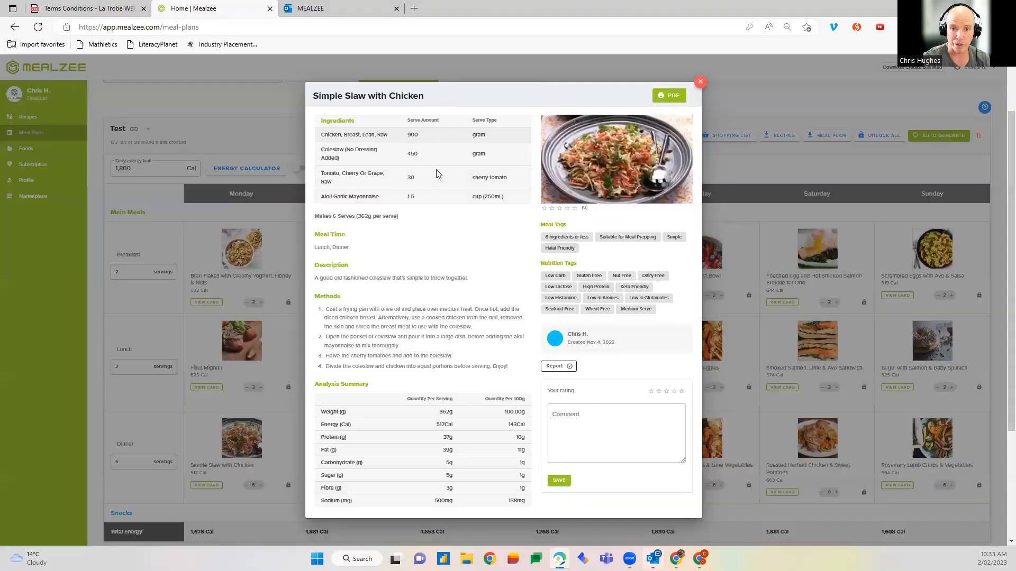
left_click(700, 82)
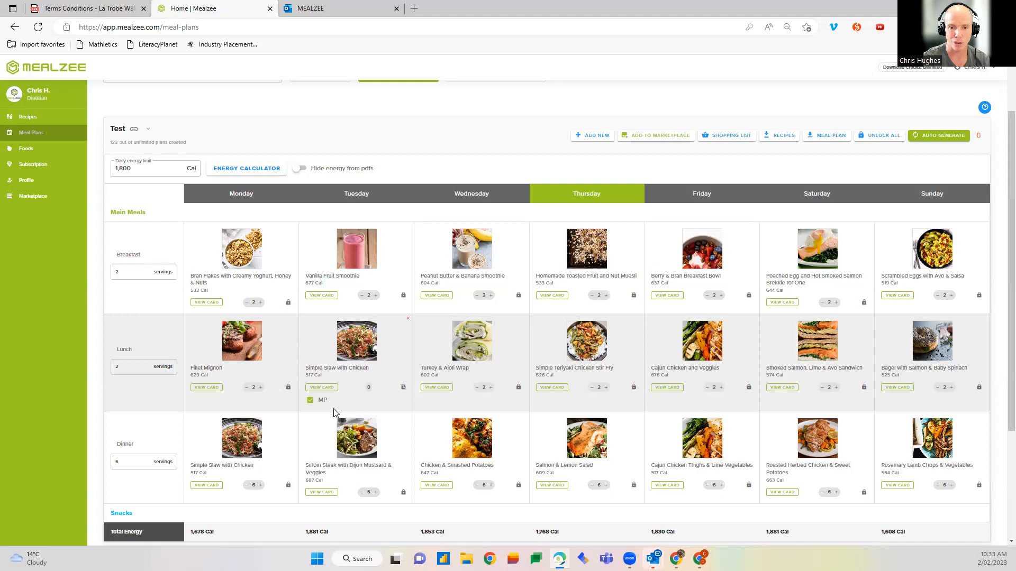
left_click(310, 400)
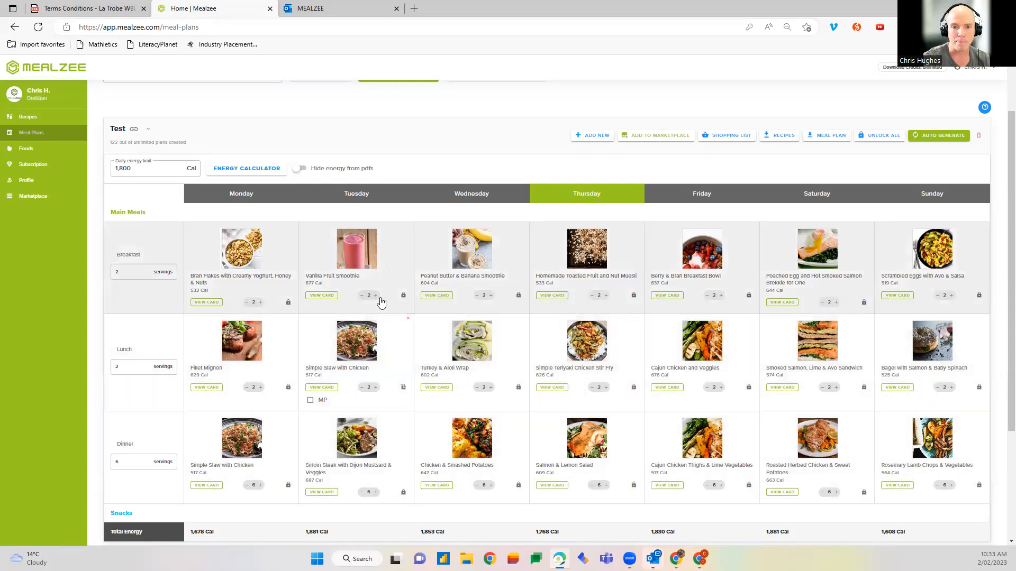
Set Tuesday's Vanilla Fruit Smoothie to 4 servings and copy it to the Monday, Wednesday, Thursday and Friday breakfasts.
left_click(375, 295)
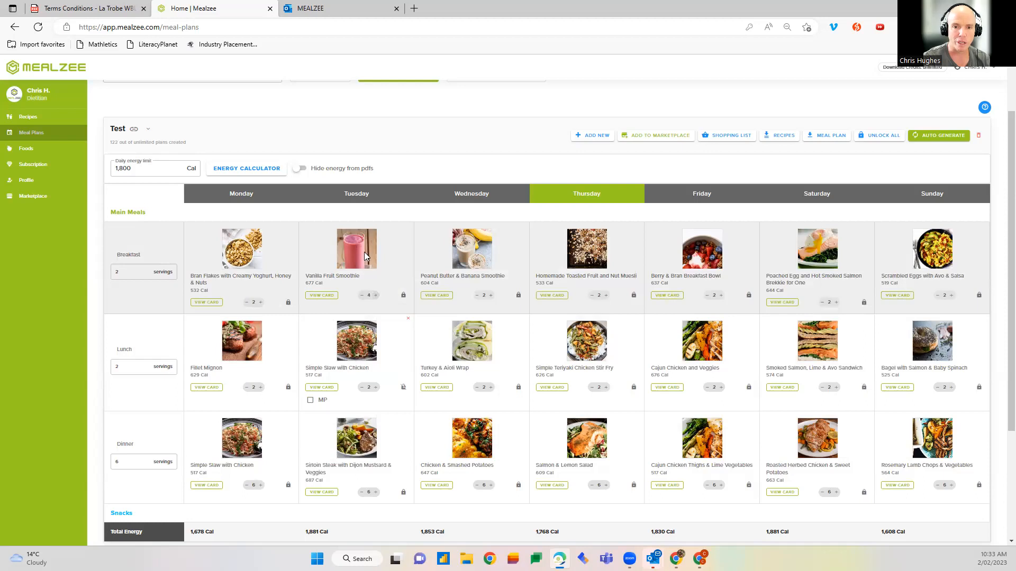
left_click_drag(275, 261, 275, 258)
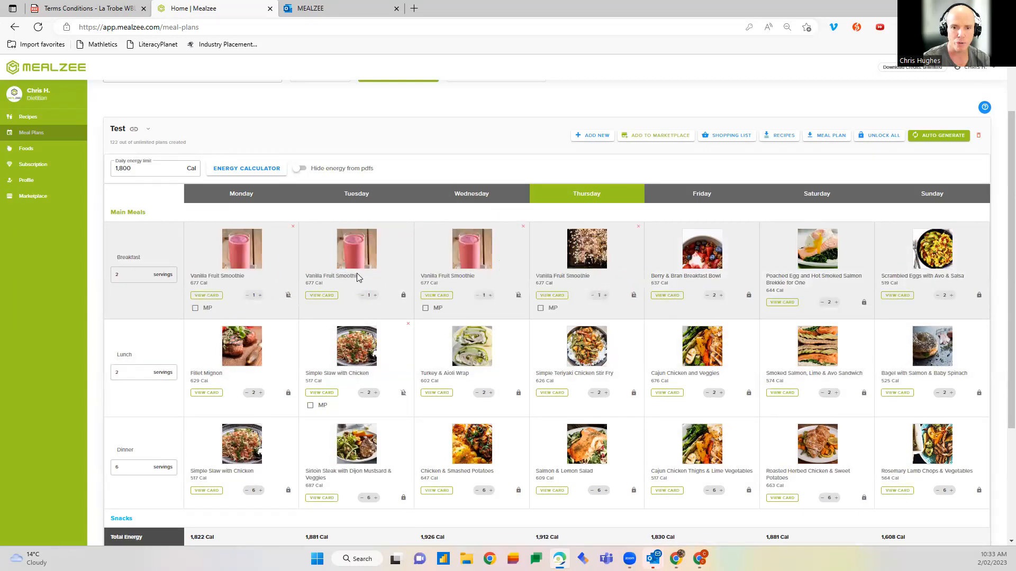
left_click_drag(366, 282, 688, 254)
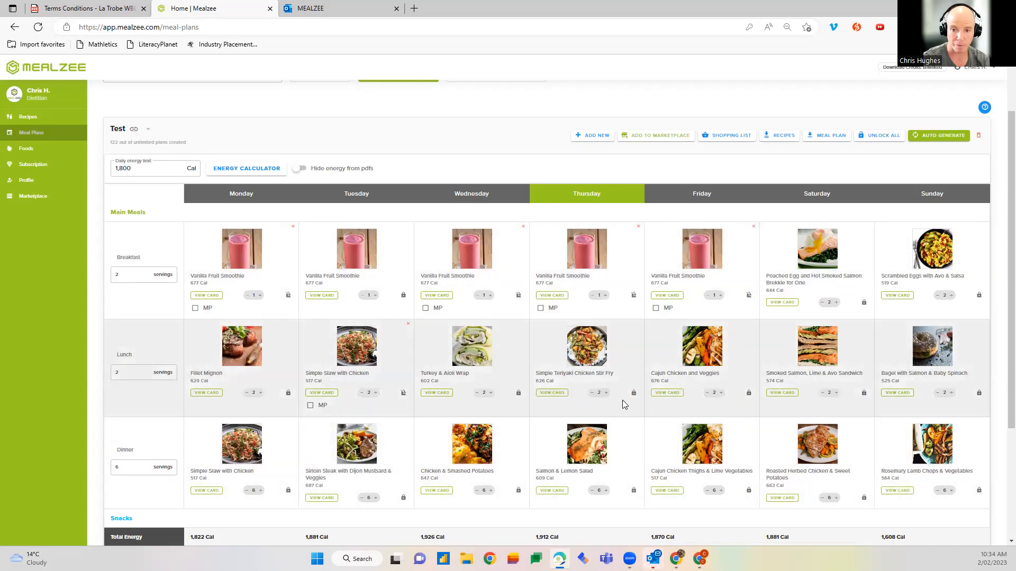
Unlock and remove Simple Teriyaki Chicken Stir Fry from Thursday's lunch, and list all the matching replacement recipes.
left_click(633, 393)
left_click(638, 325)
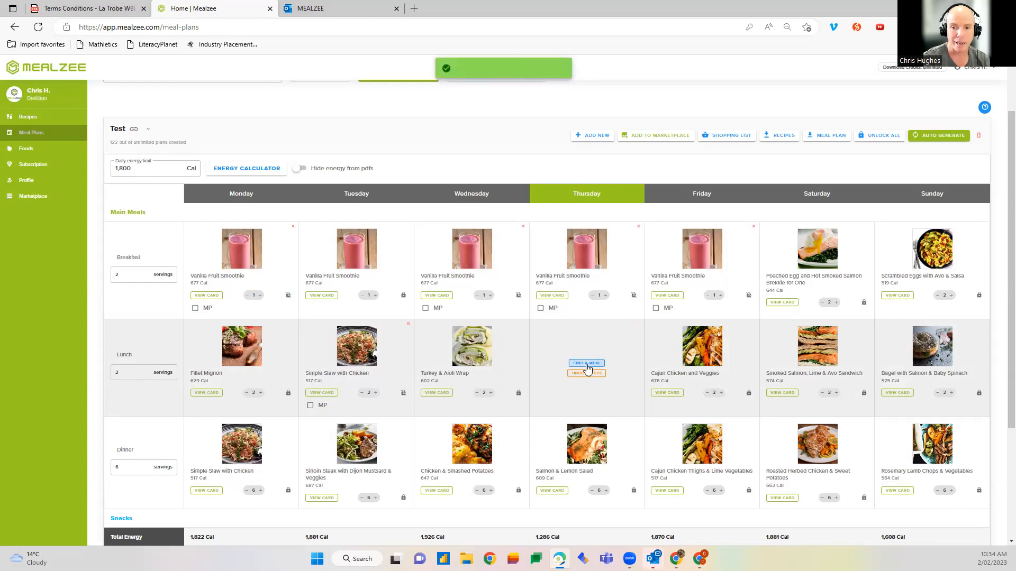
left_click(585, 364)
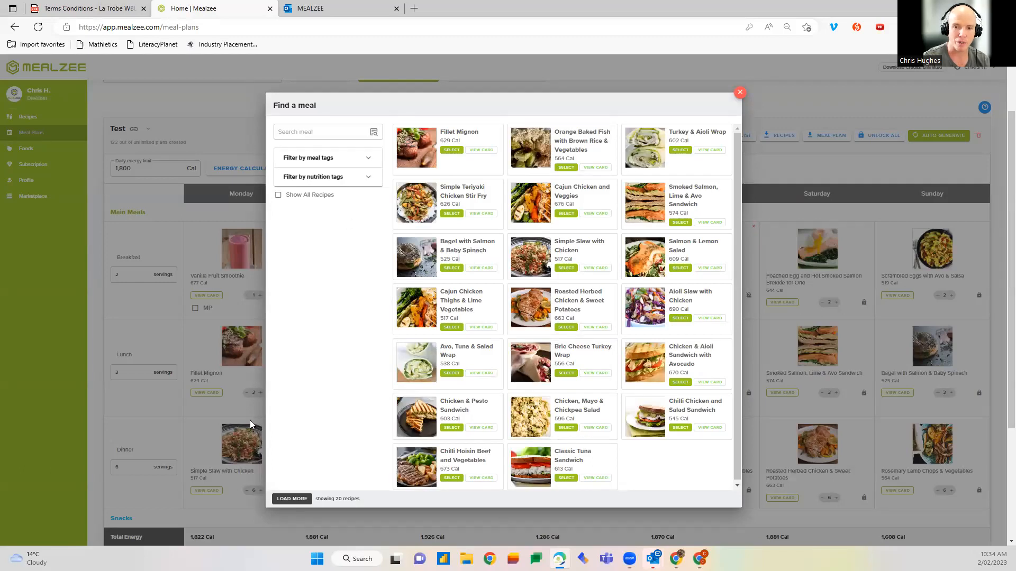
left_click(289, 501)
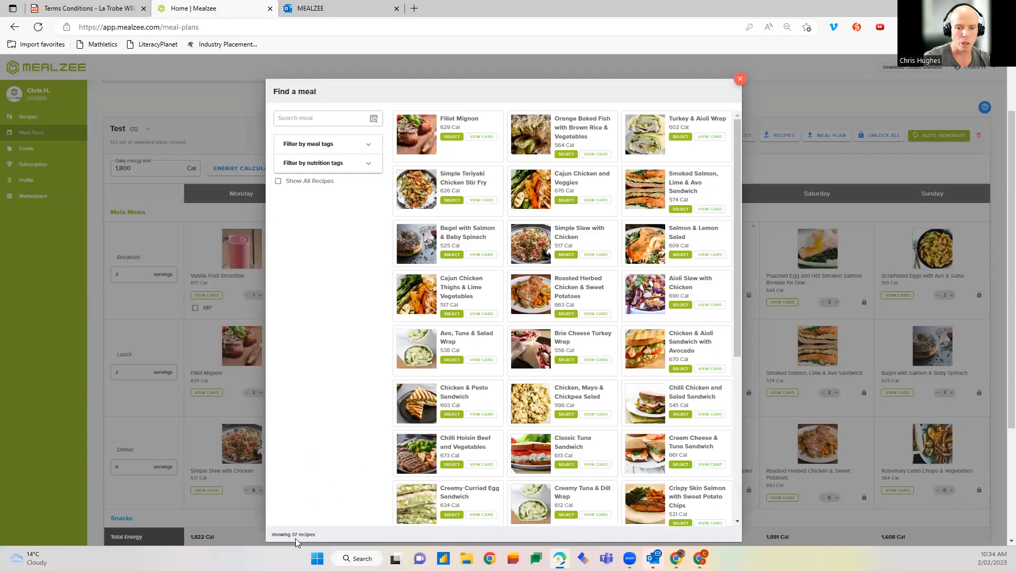
left_click_drag(293, 536, 349, 537)
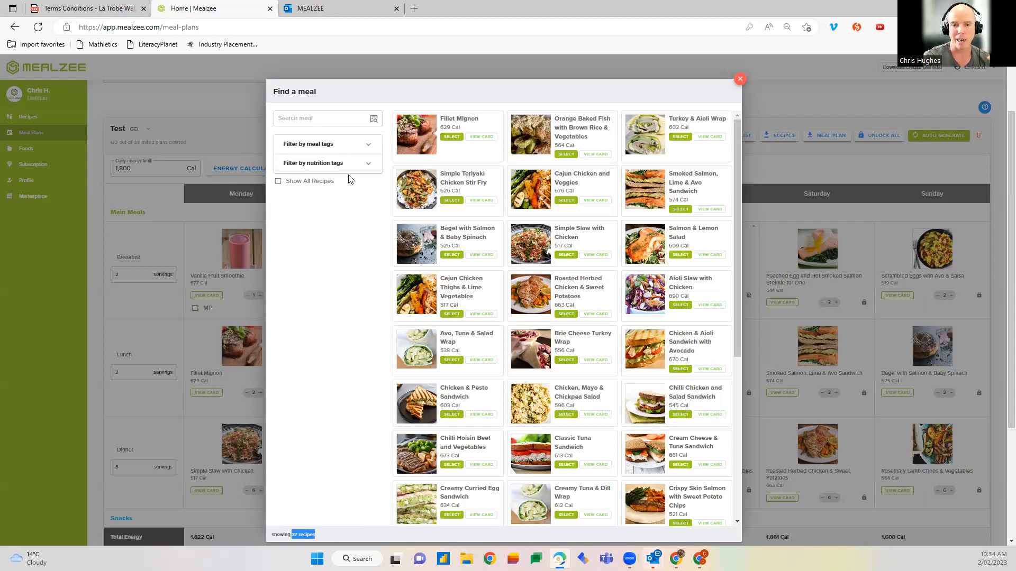
Try narrowing the replacement recipes with the Low Carb and Low GI nutrition tags, and clear both filters.
left_click(370, 166)
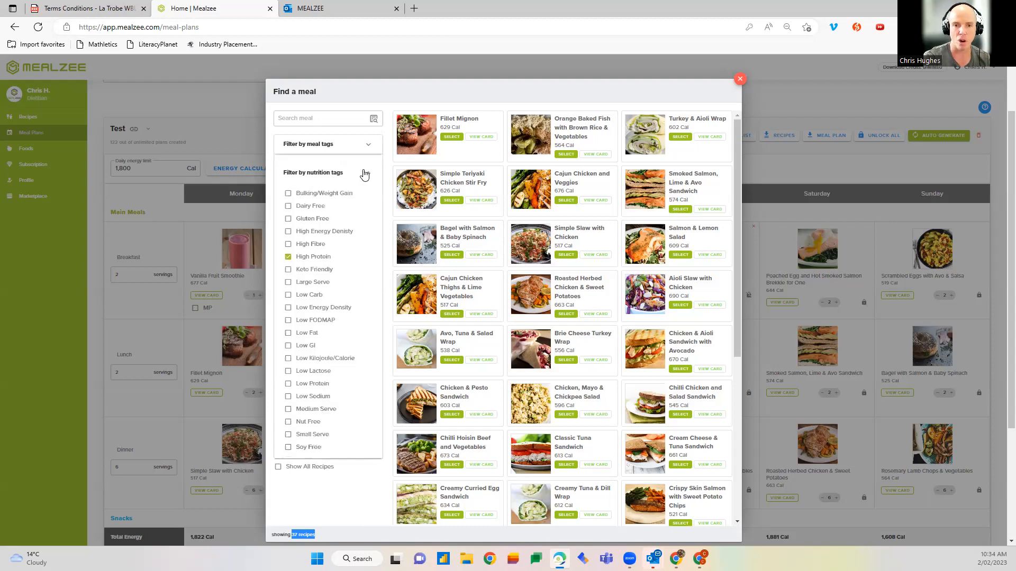
left_click(290, 296)
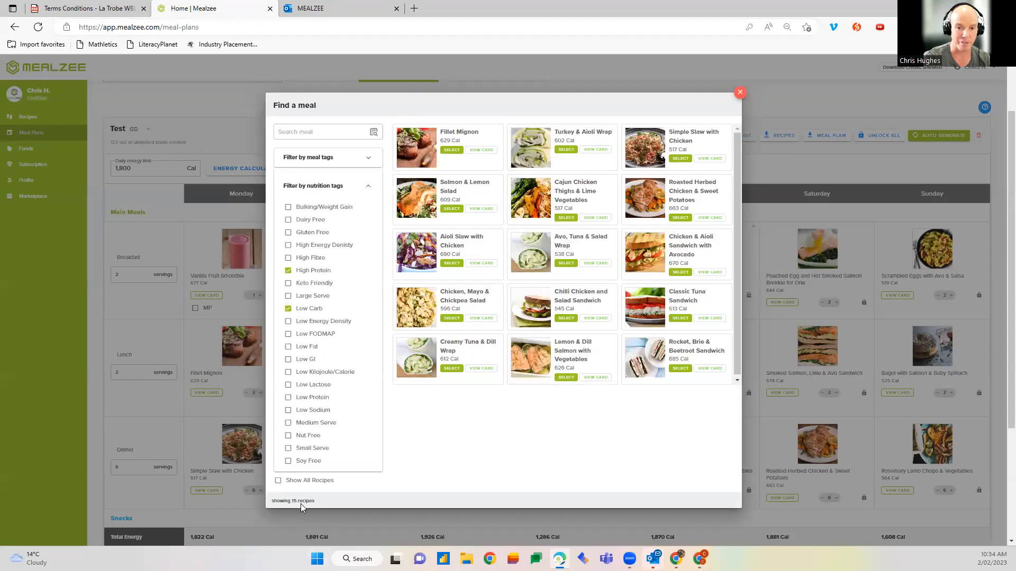
left_click(287, 359)
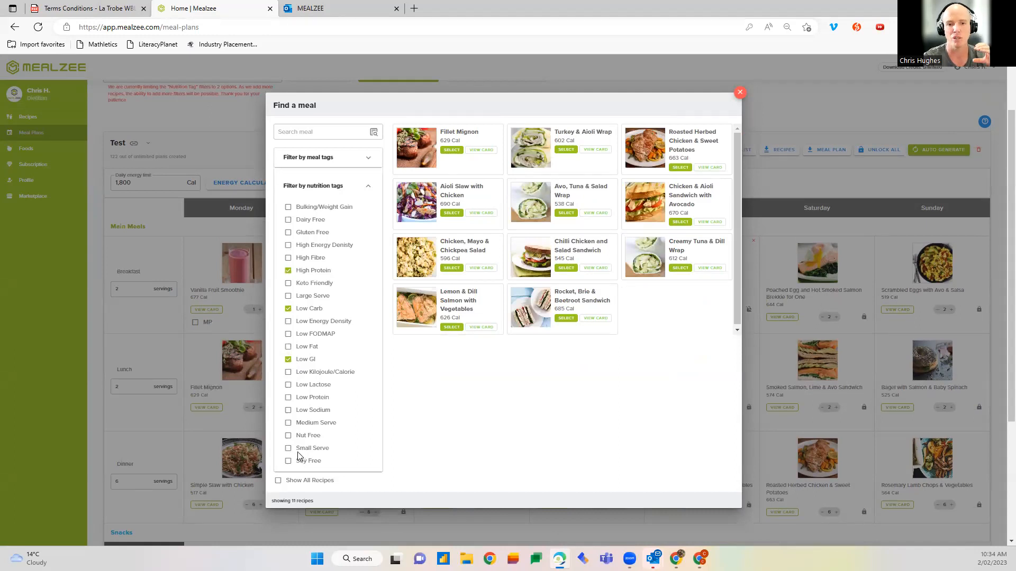
left_click(288, 360)
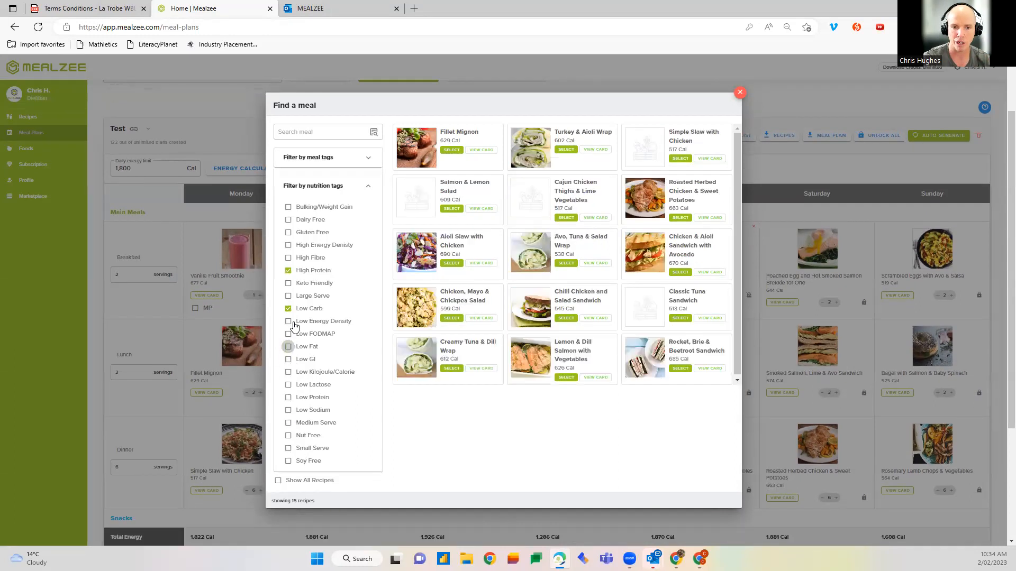
left_click(288, 308)
left_click(369, 174)
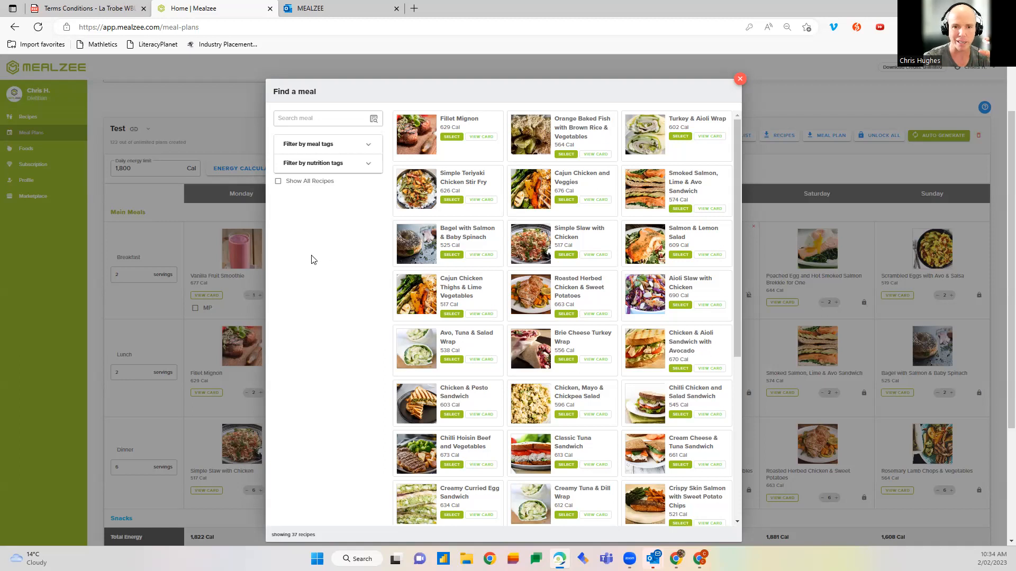
Show all recipes regardless of energy for Thursday's lunch and load the complete list.
left_click(279, 182)
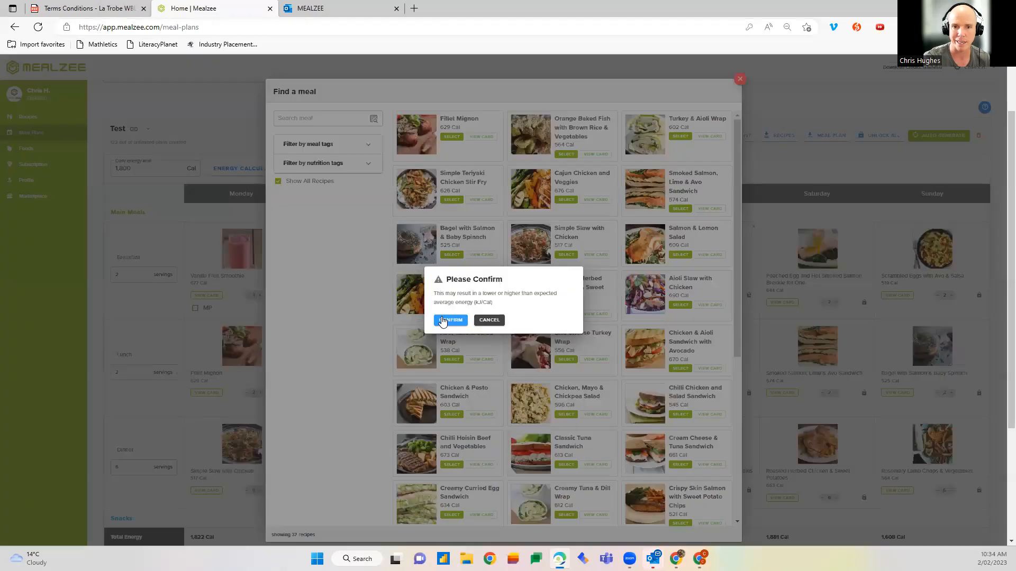
left_click(447, 320)
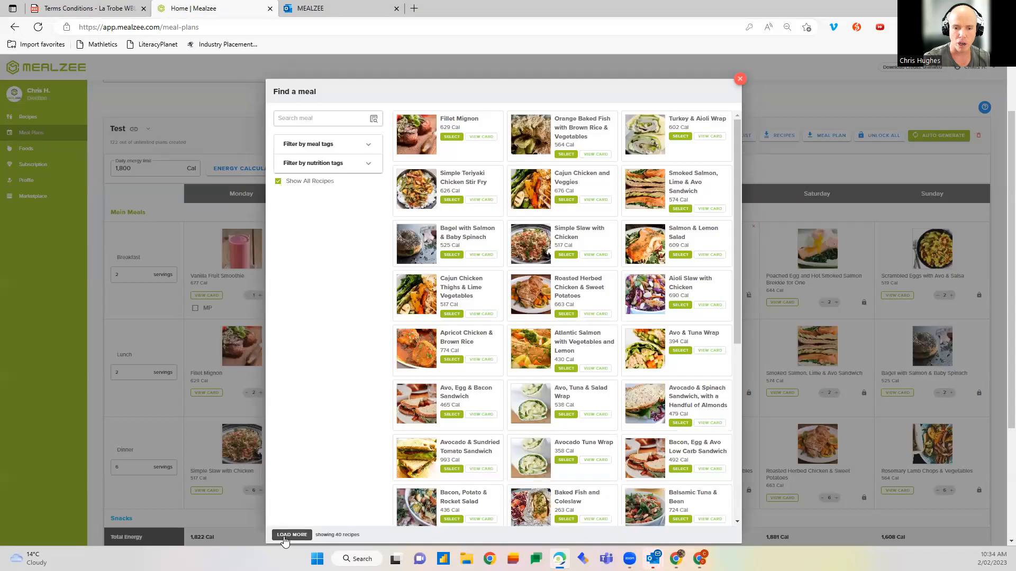
left_click(286, 536)
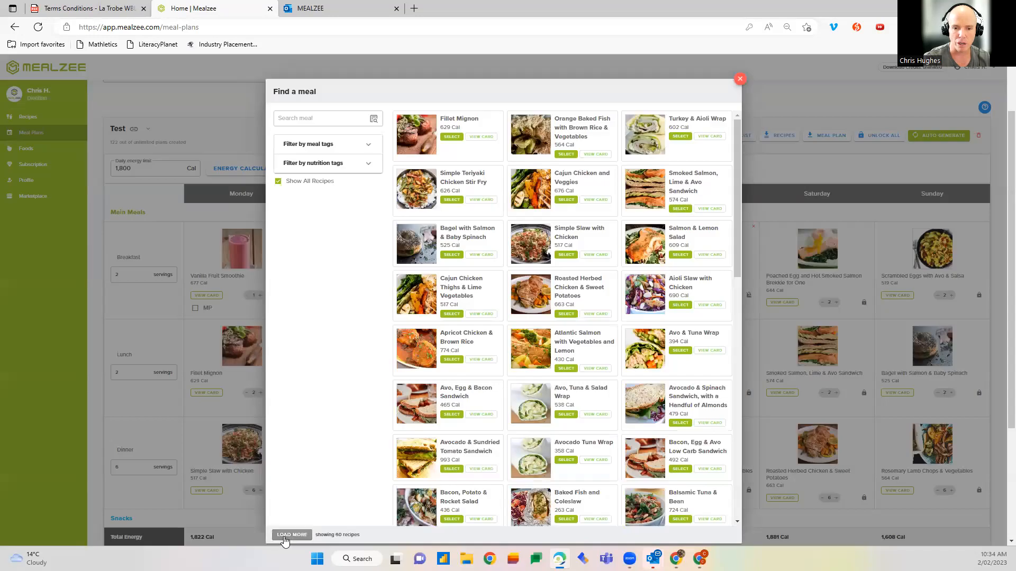
left_click(286, 536)
left_click(285, 535)
left_click(286, 536)
left_click(284, 536)
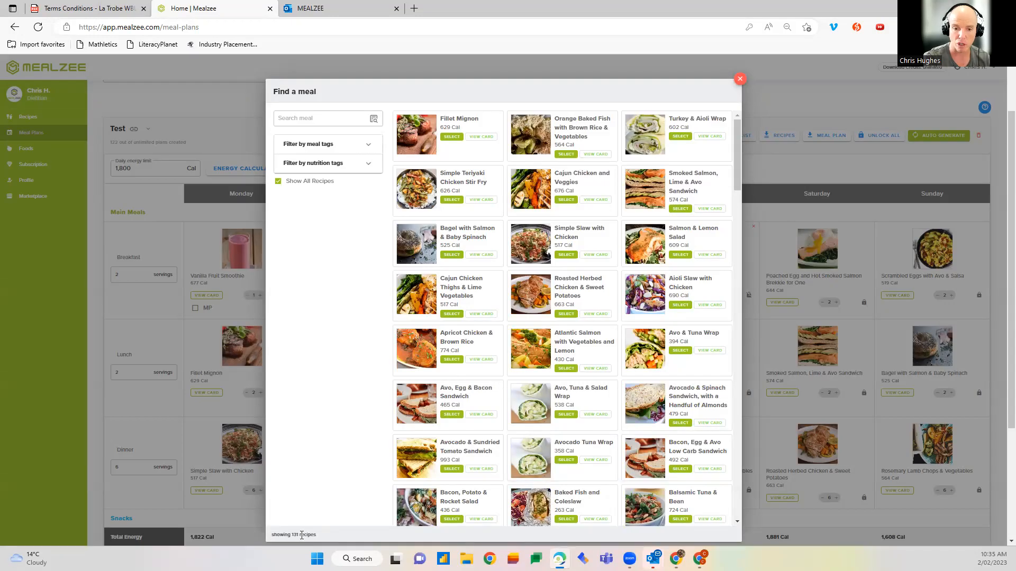
double_click(295, 534)
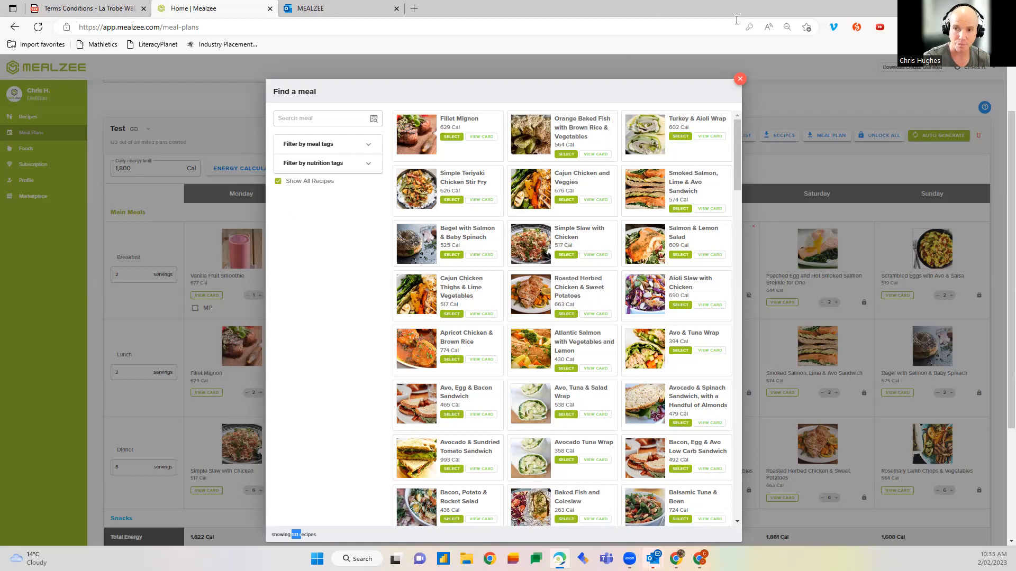
Choose Simple Slaw with Chicken for Thursday's lunch and review the week's energy and nutrient summary.
left_click(565, 255)
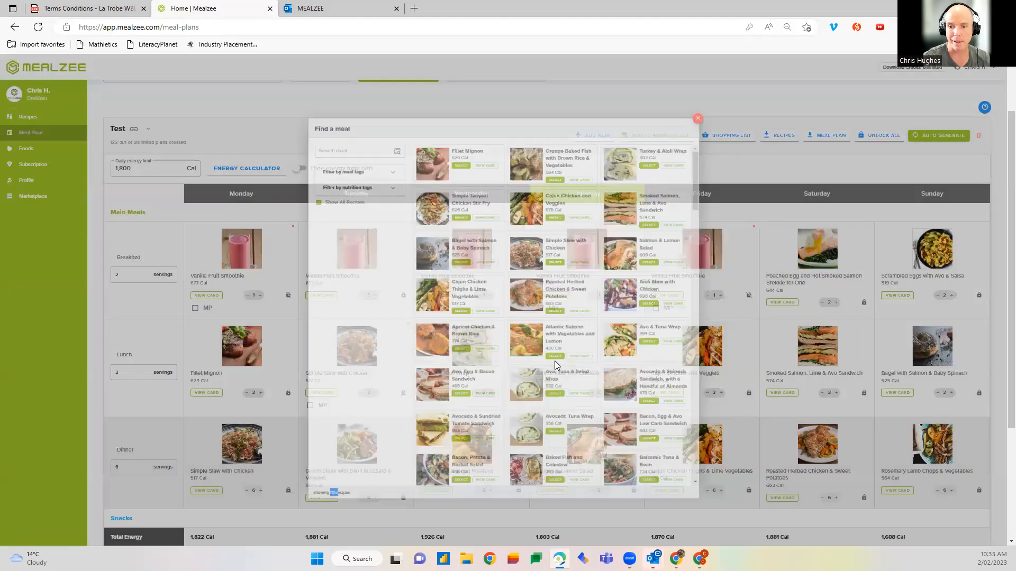
scroll(611, 383, "down", 3)
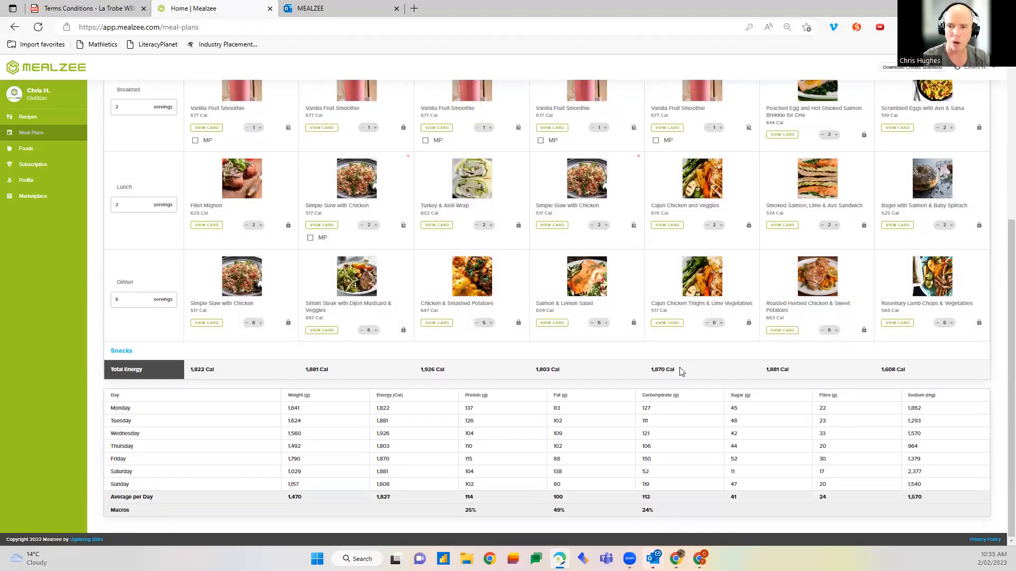
Lock the remaining unlocked meals: the Monday, Wednesday and Friday breakfasts and the Tuesday and Thursday lunches.
scroll(681, 371, "up", 2)
left_click(749, 201)
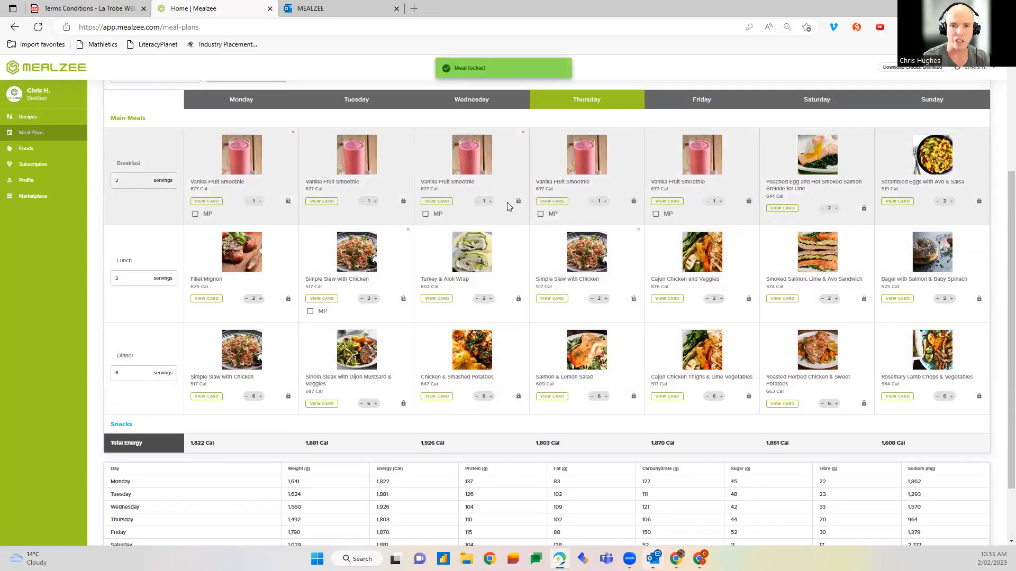
left_click(518, 202)
left_click(403, 300)
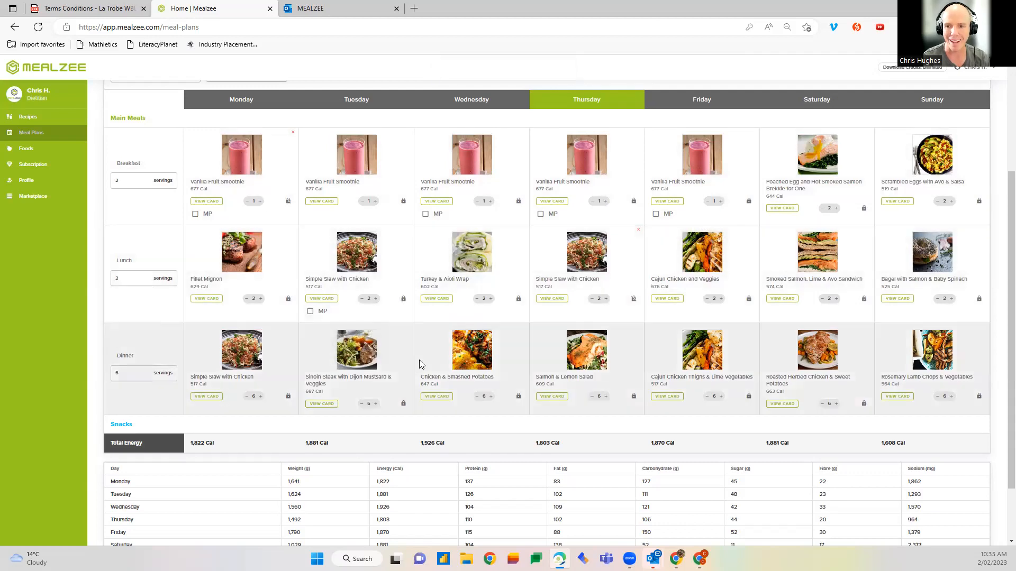
left_click(633, 300)
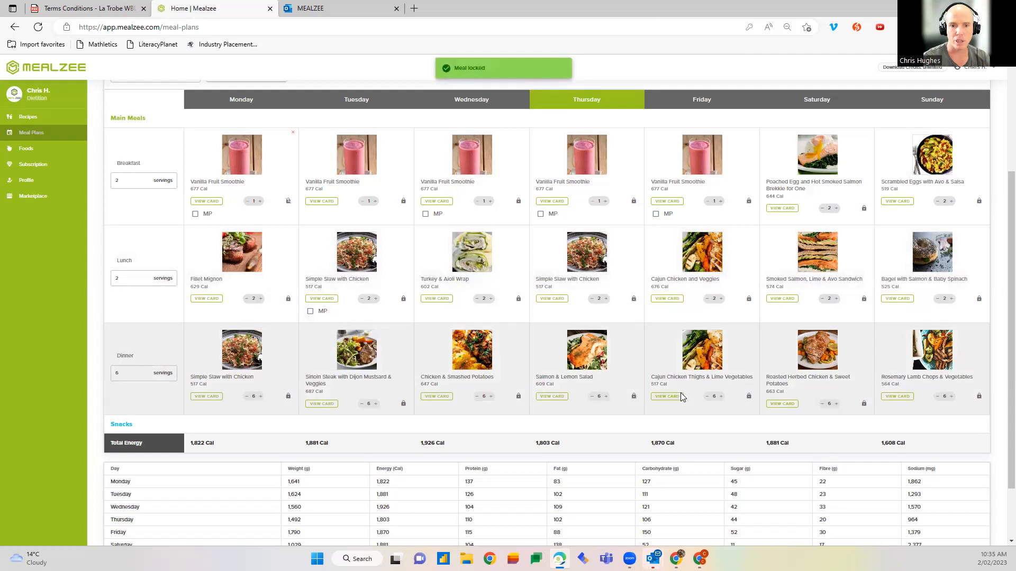
left_click(288, 202)
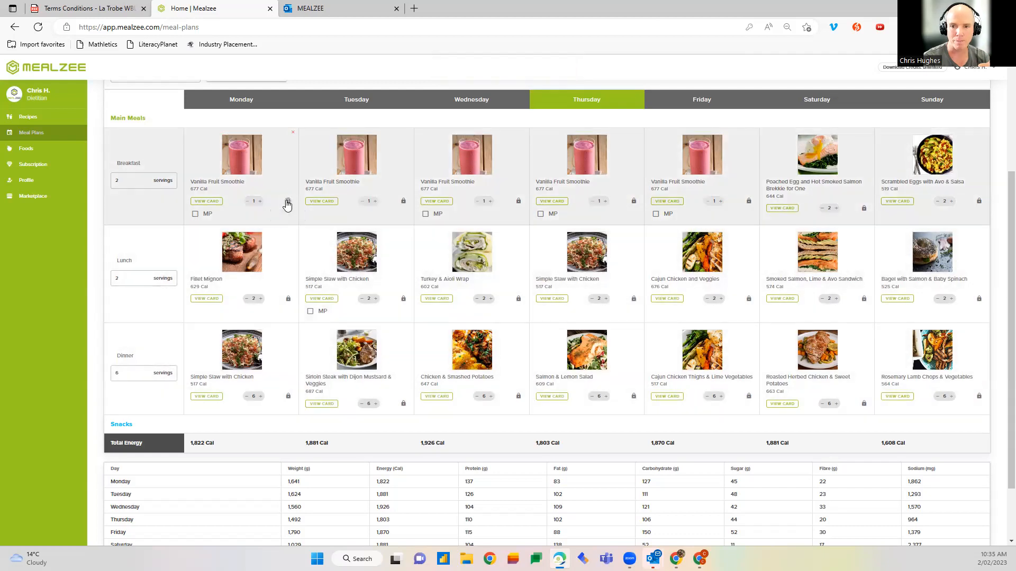
Unlock the breakfast, lunch and dinner for both Saturday and Wednesday.
scroll(288, 206, "down", 2)
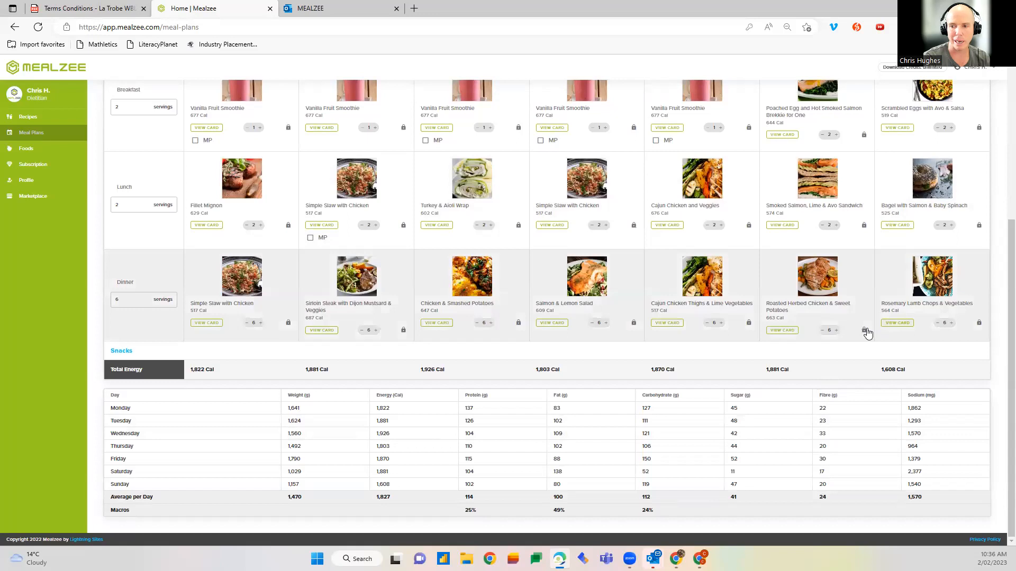
left_click(864, 225)
left_click(863, 135)
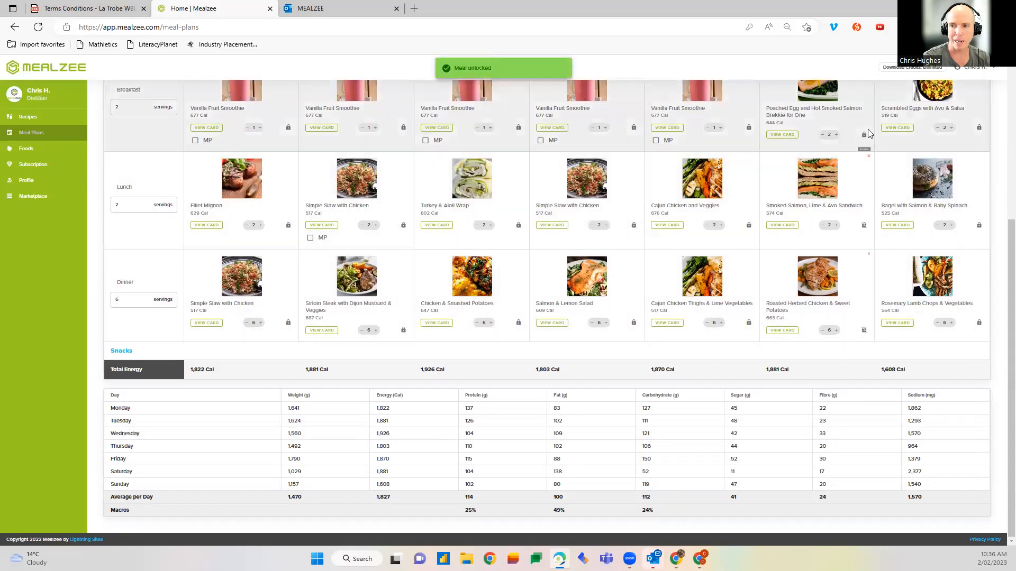
left_click(519, 127)
left_click(519, 227)
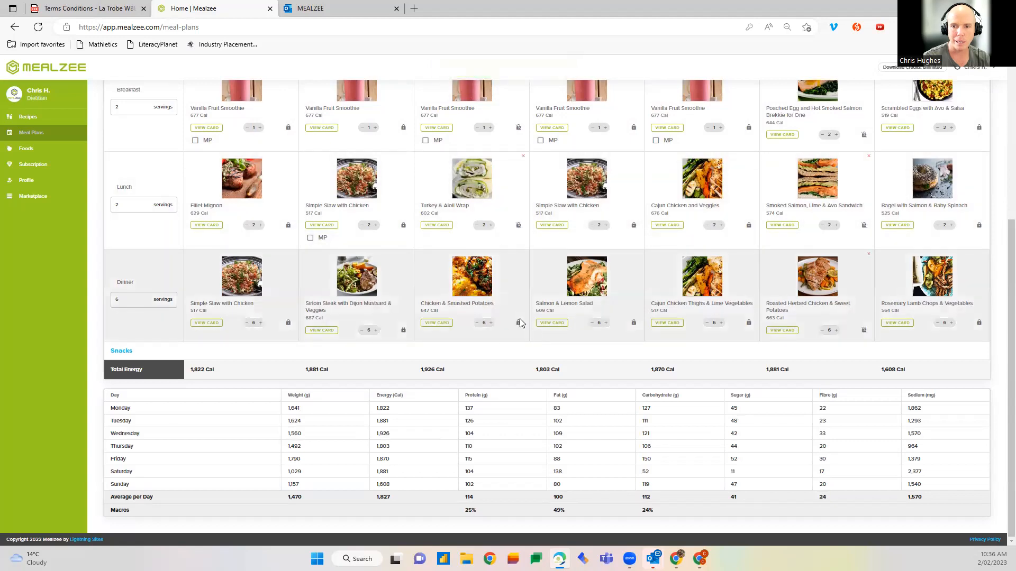
scroll(329, 275, "up", 2)
scroll(329, 275, "down", 2)
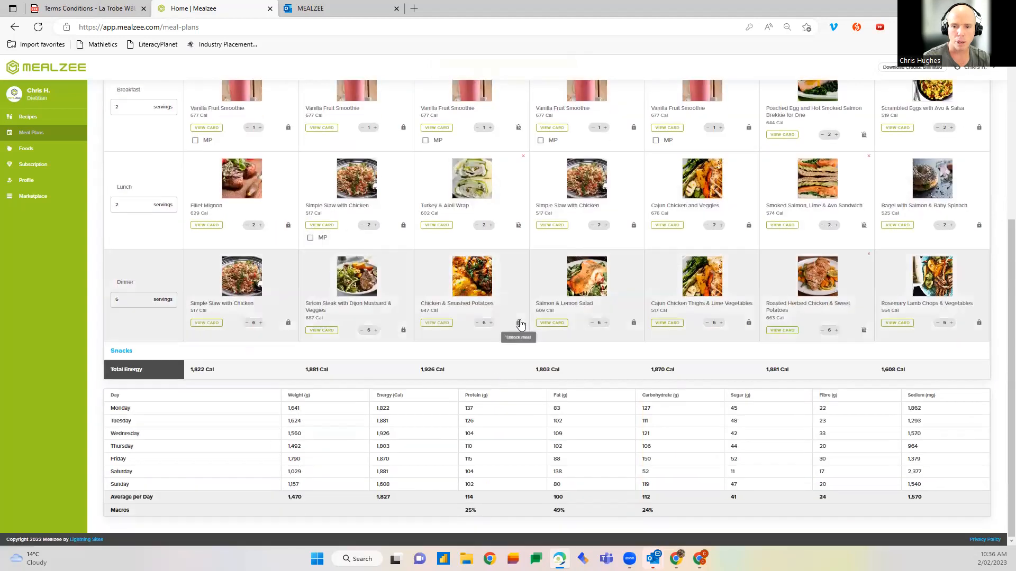
left_click(518, 323)
Add the Low Fat nutrition tag alongside High Protein and auto-generate replacements for the unlocked Wednesday and Saturday meals.
scroll(233, 249, "up", 5)
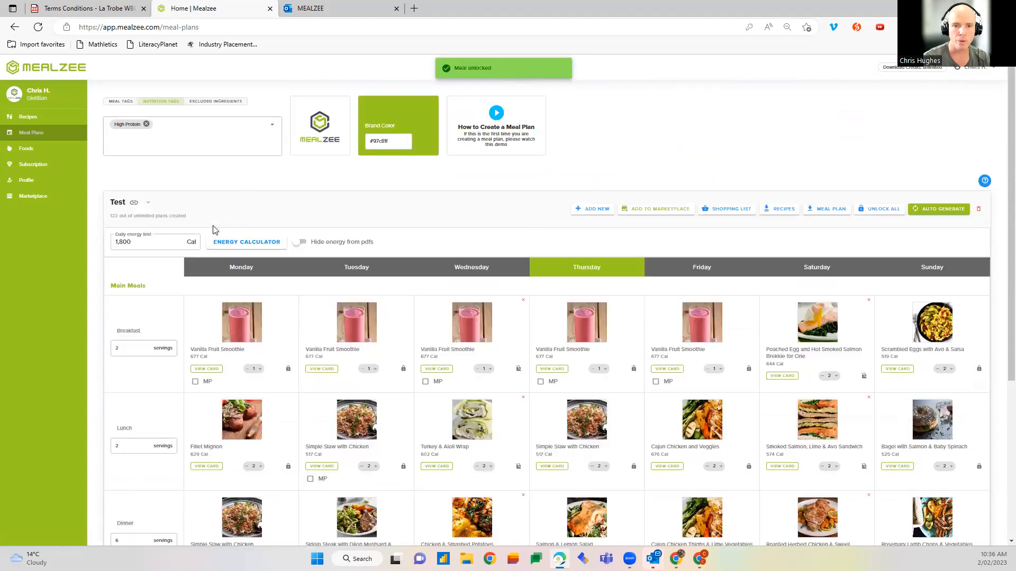
left_click(197, 129)
scroll(138, 181, "down", 5)
scroll(152, 208, "up", 5)
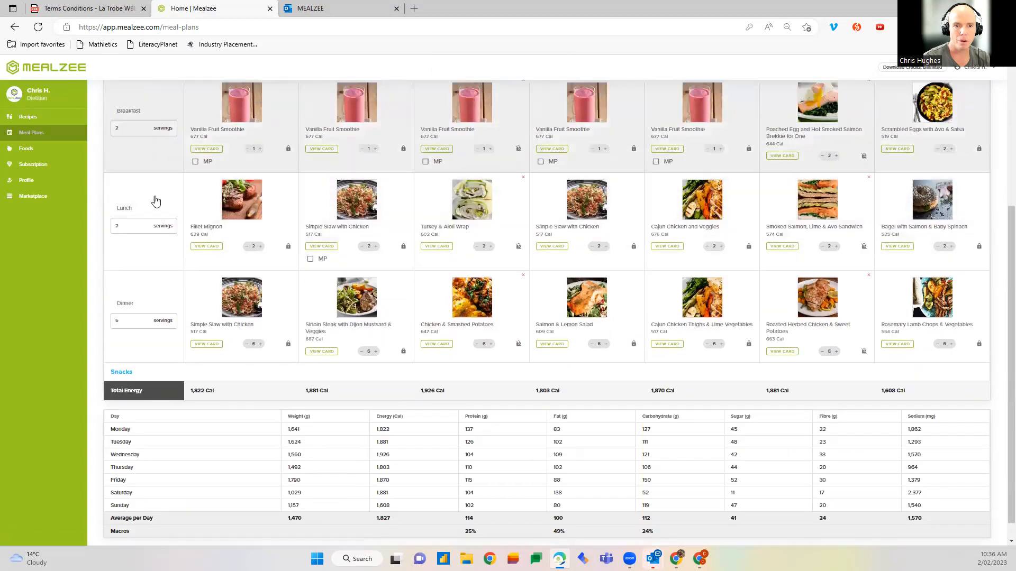
scroll(166, 191, "down", 3)
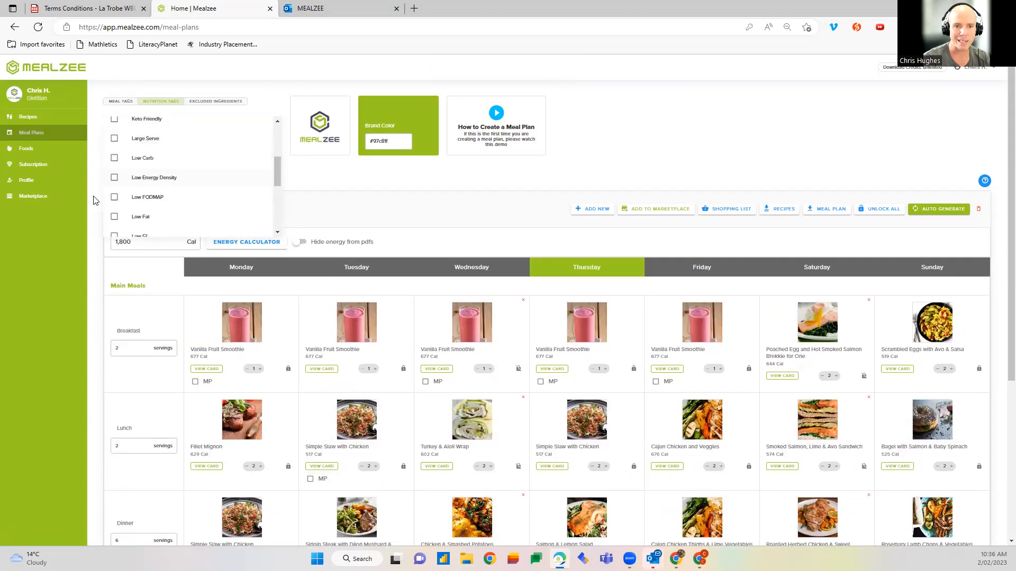
left_click(115, 217)
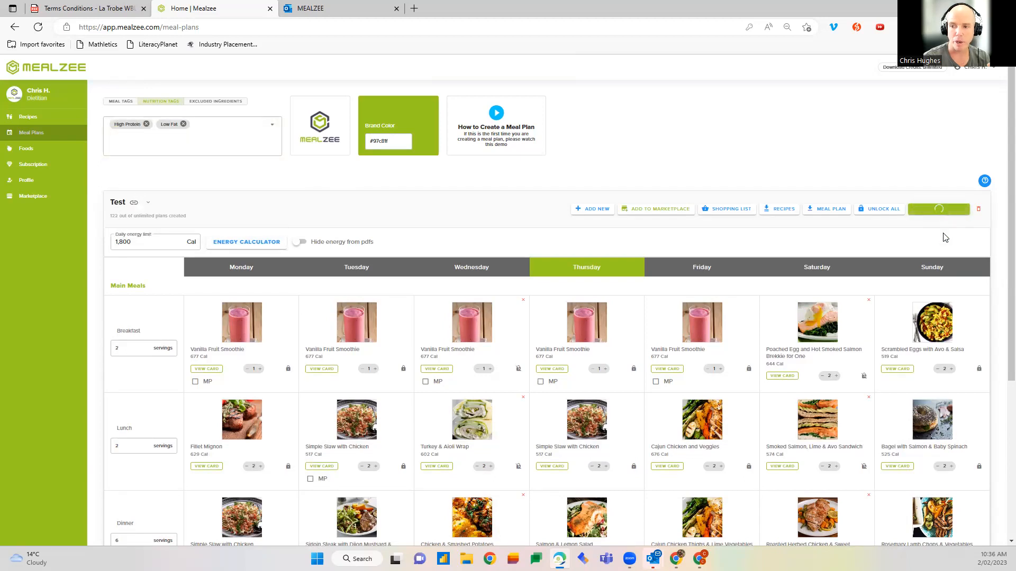
scroll(946, 338, "down", 3)
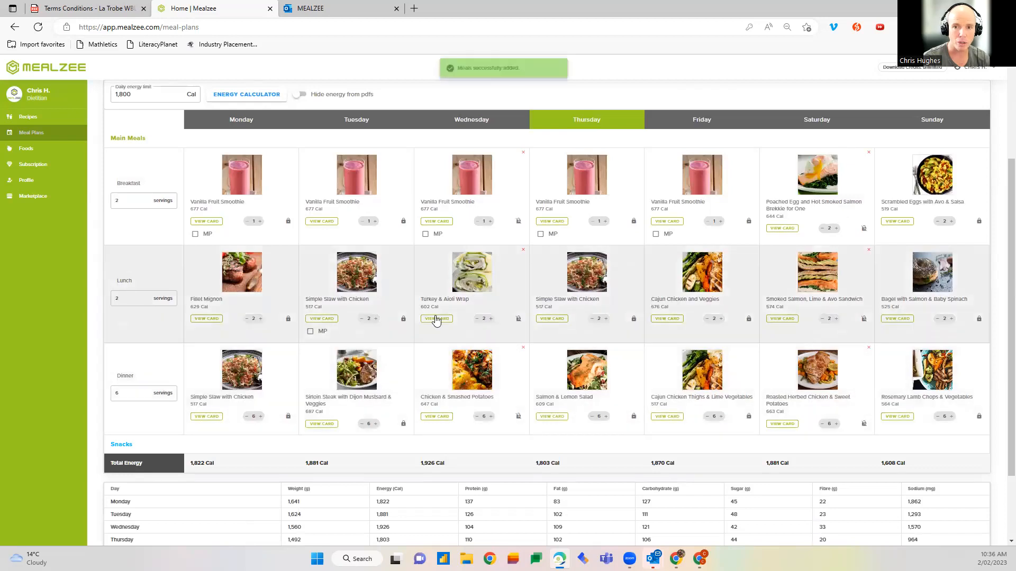
Unlock all of Sunday's meals and set the daily energy target to 1500 Cal in the Energy Calculator.
scroll(448, 349, "down", 2)
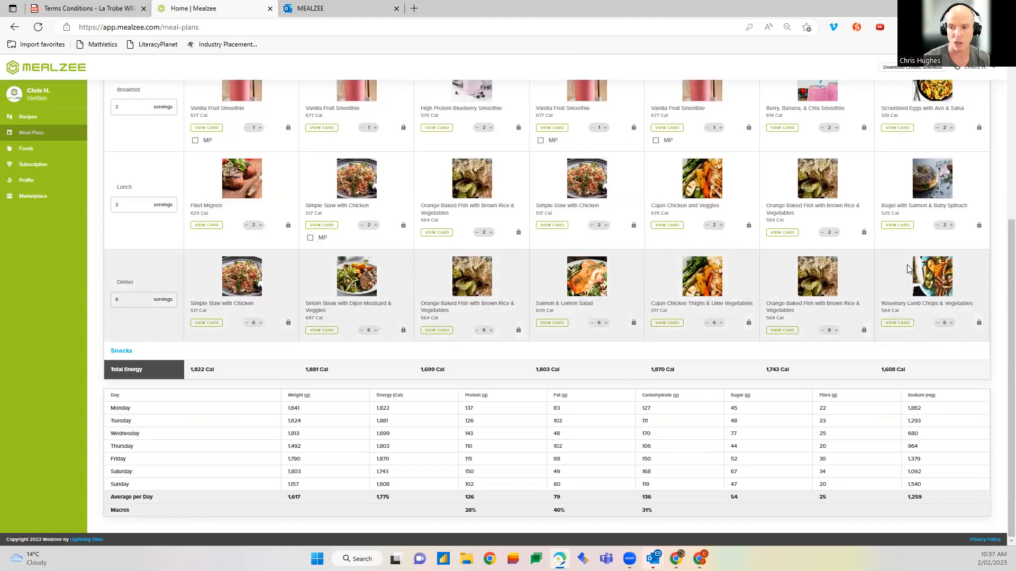
left_click(978, 322)
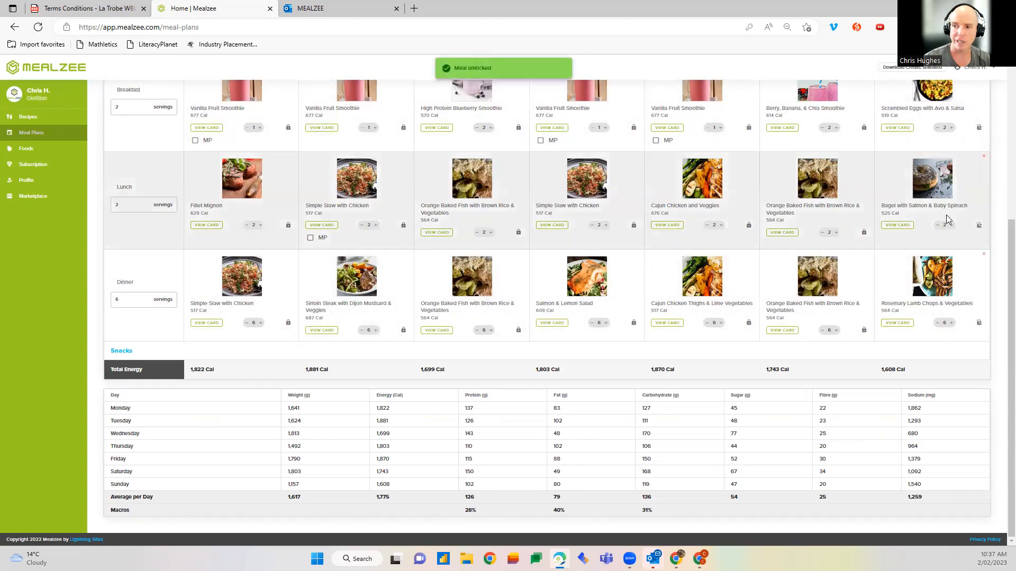
scroll(335, 272, "up", 4)
left_click(249, 223)
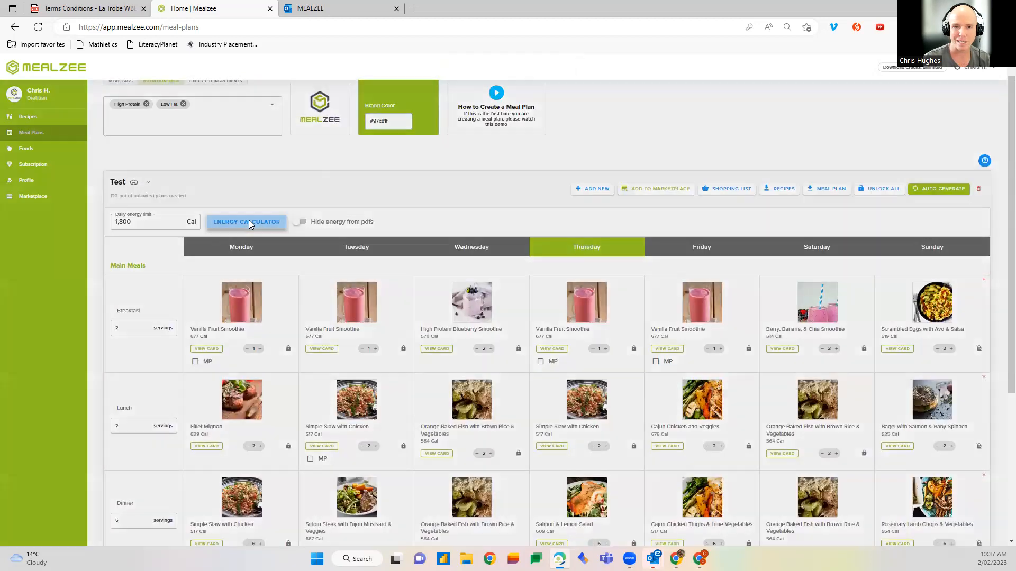
key("Tab")
type("1500")
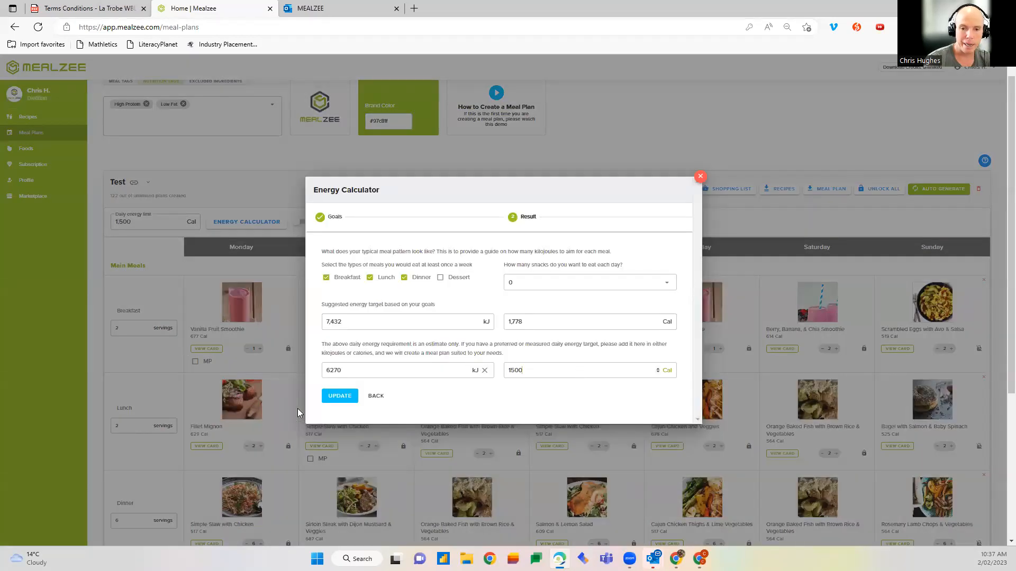
left_click(331, 398)
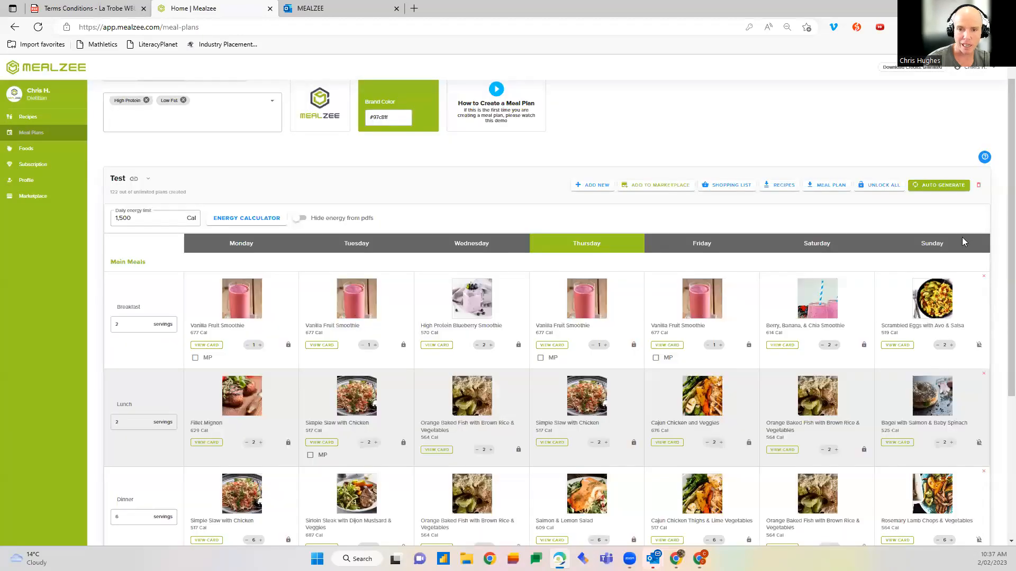
Auto-generate new meals for Sunday and review the week's energy and nutrient summary.
scroll(961, 237, "down", 3)
scroll(944, 84, "up", 2)
left_click(947, 114)
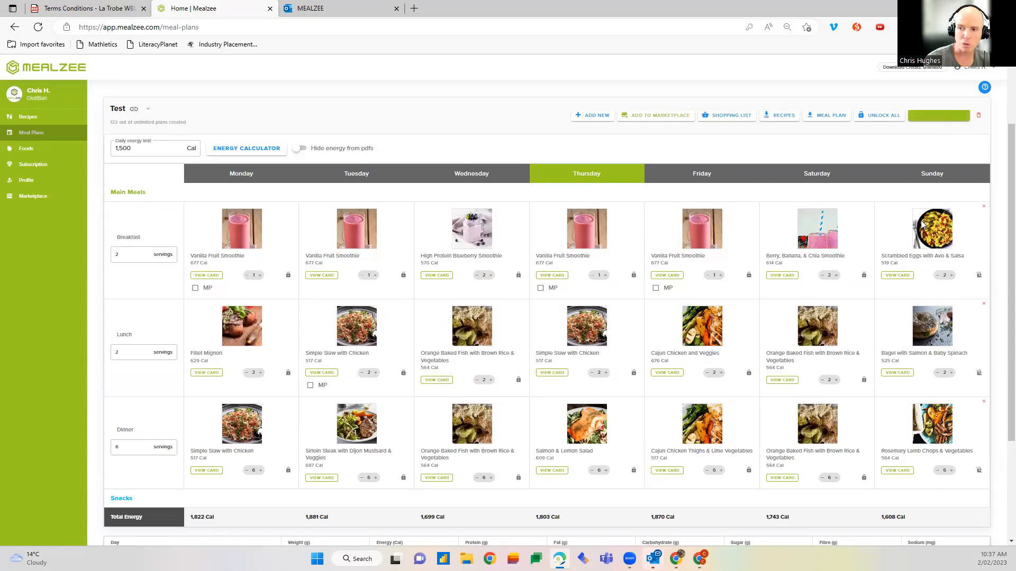
scroll(925, 225, "down", 3)
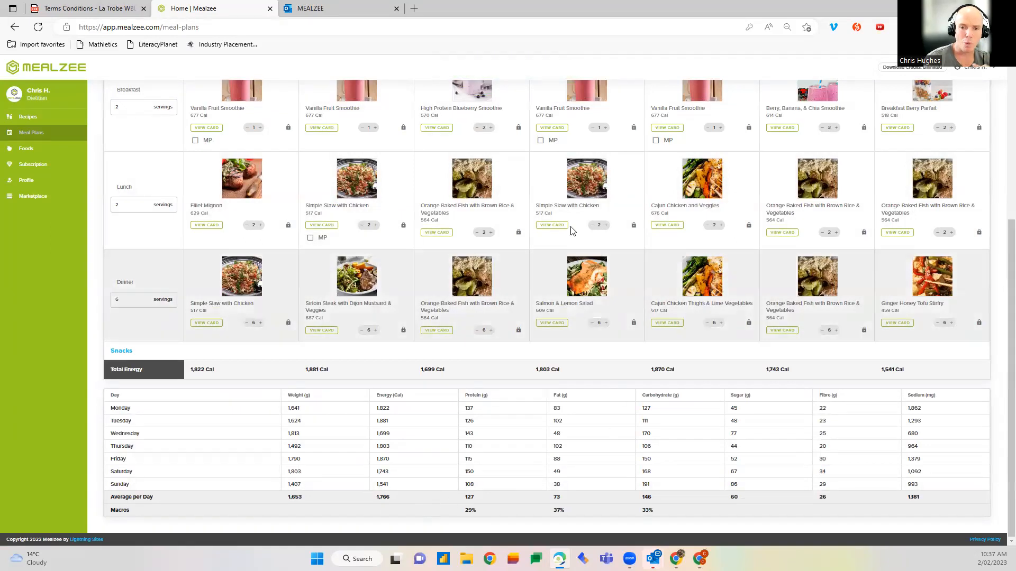
Remove "Lime juice, 100%" from the meal plan's shopping list and download the list.
scroll(612, 344, "up", 5)
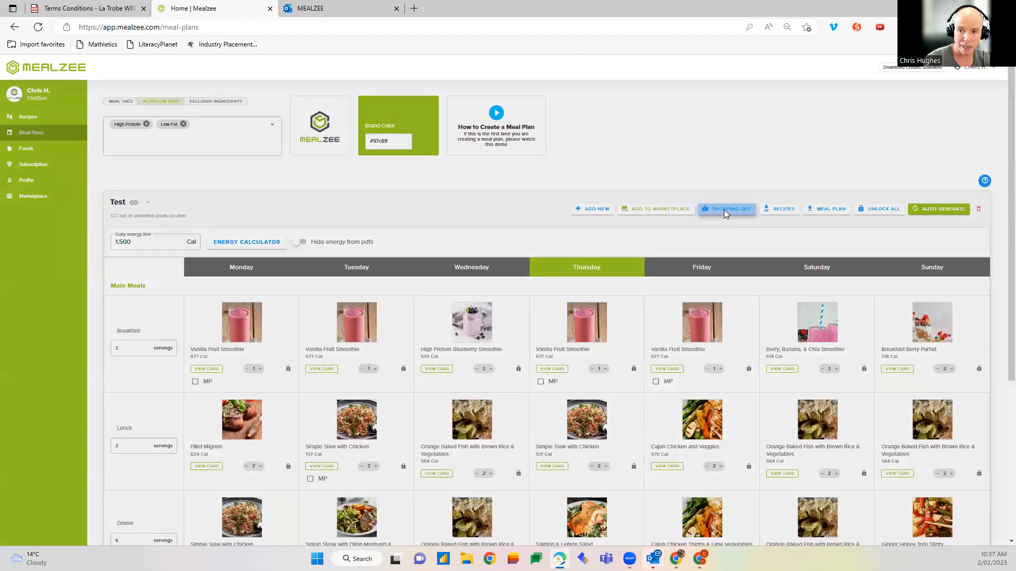
left_click(723, 210)
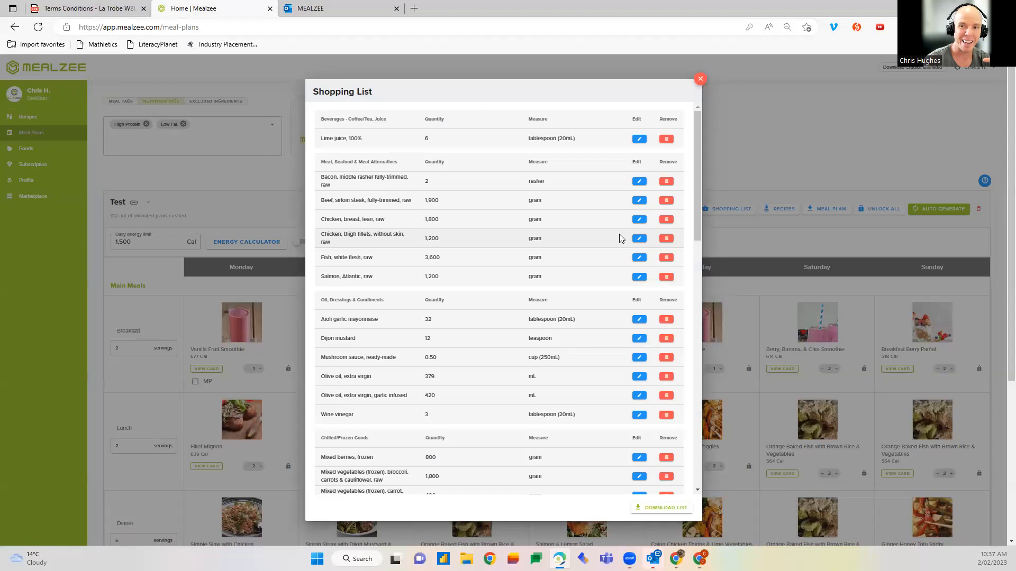
left_click(666, 140)
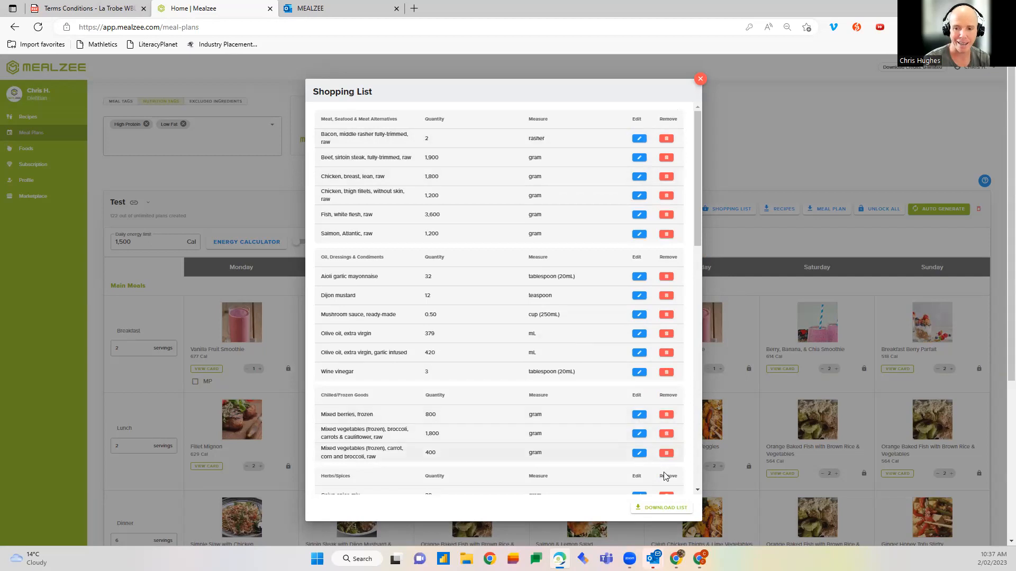
left_click(651, 508)
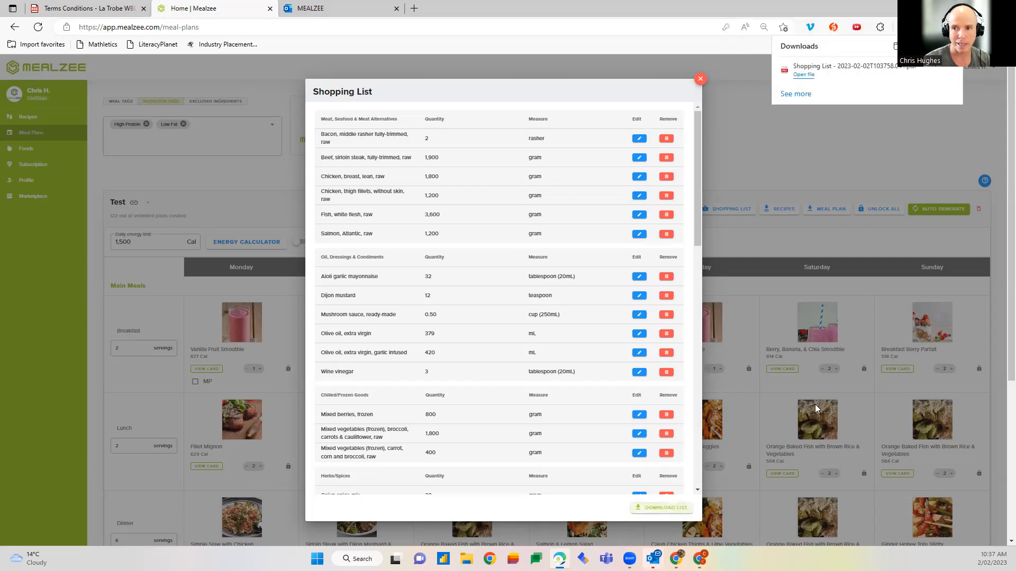
View the downloaded shopping list PDF, return to the meal plan page and close the shopping list.
left_click(803, 75)
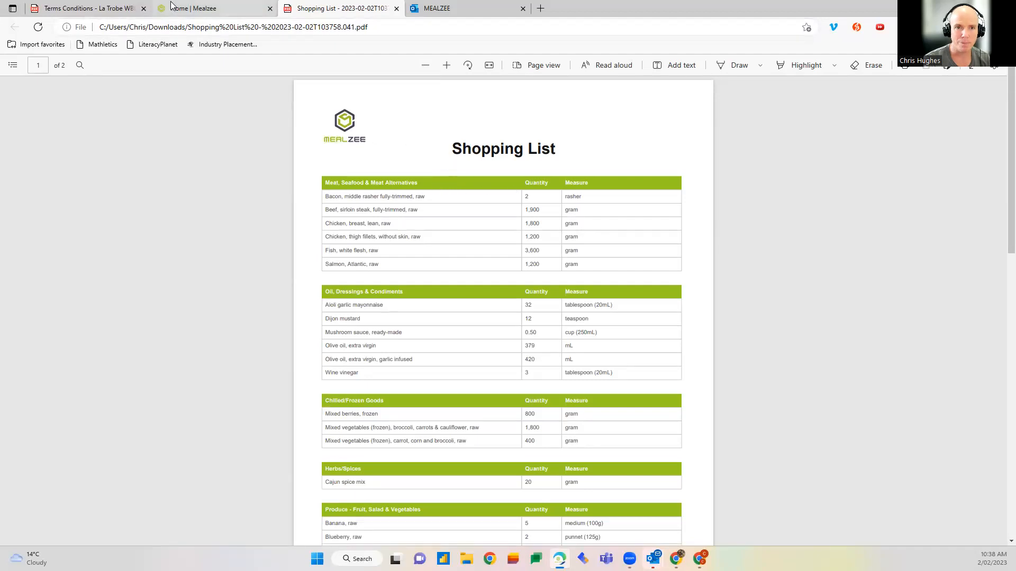
left_click(193, 8)
left_click(699, 80)
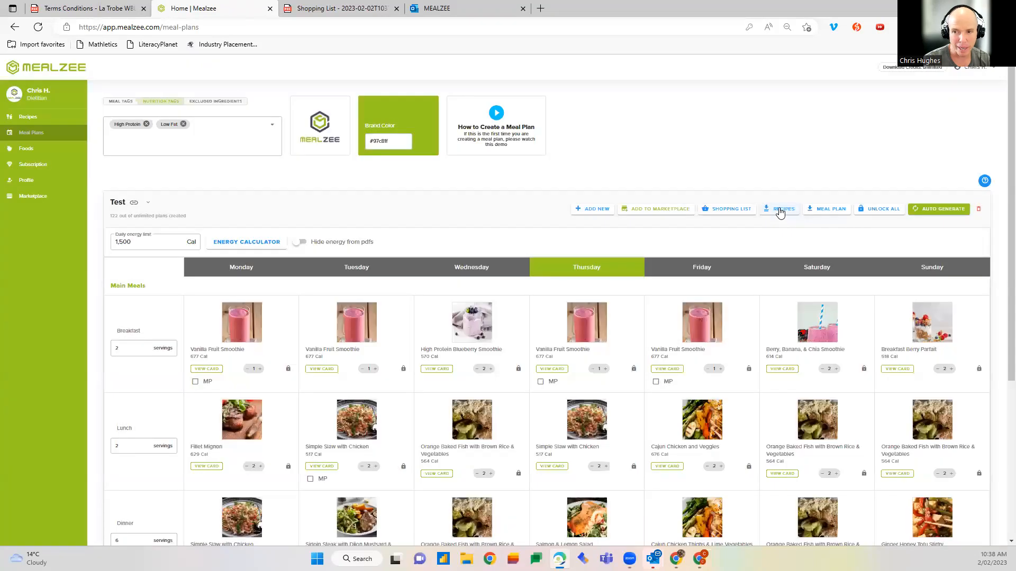
right_click(779, 211)
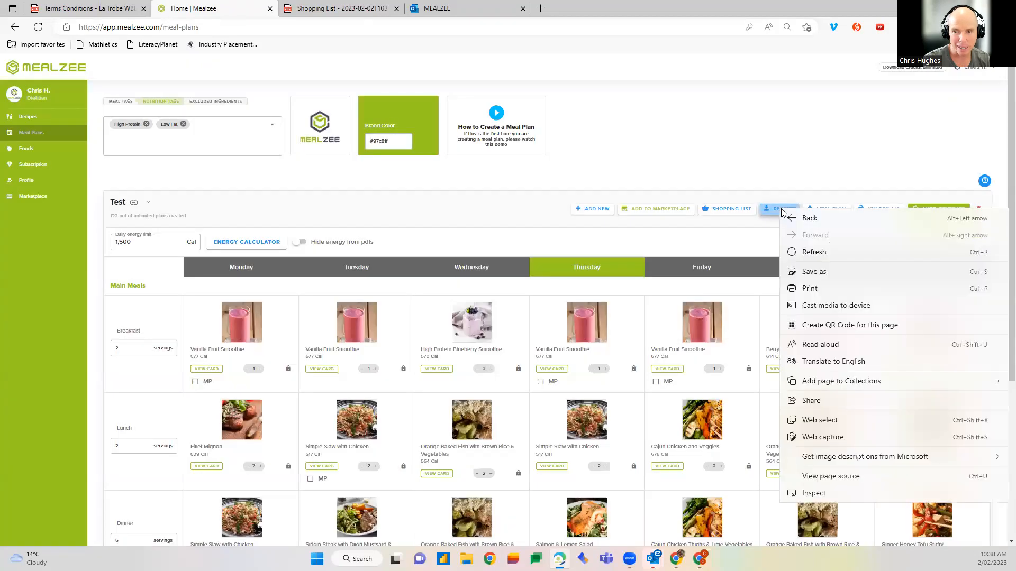
left_click(770, 226)
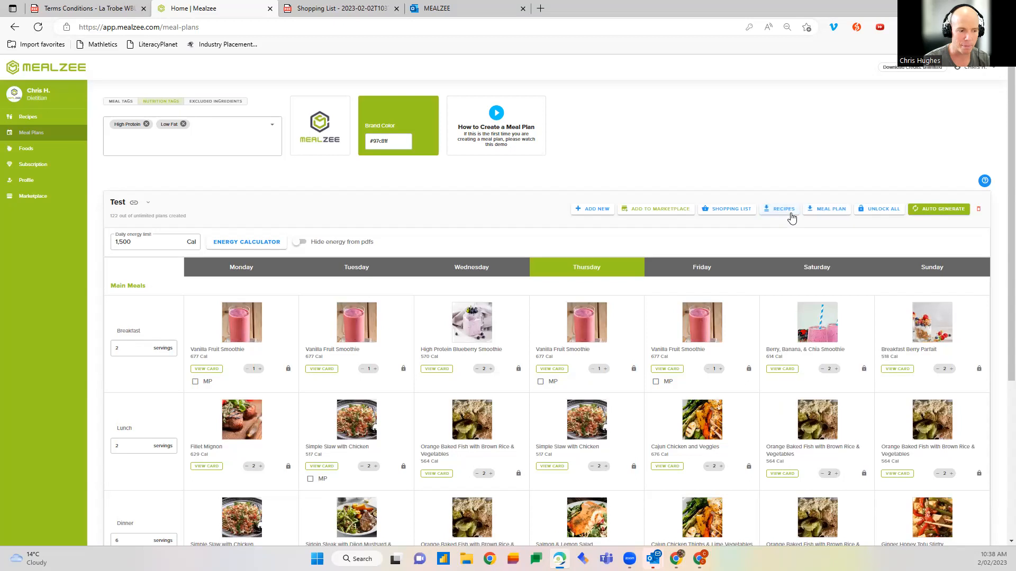
scroll(647, 329, "down", 3)
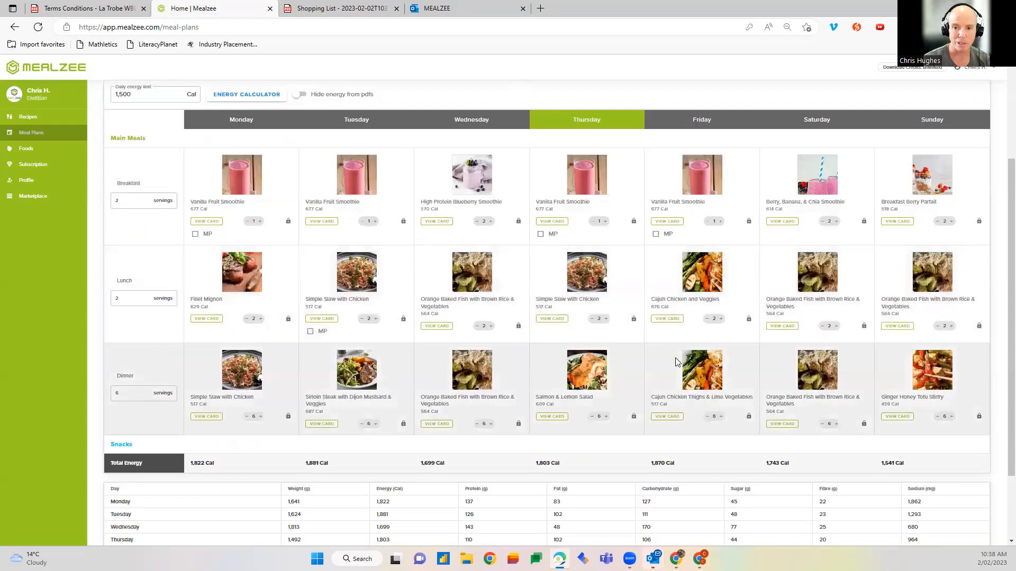
scroll(664, 352, "up", 3)
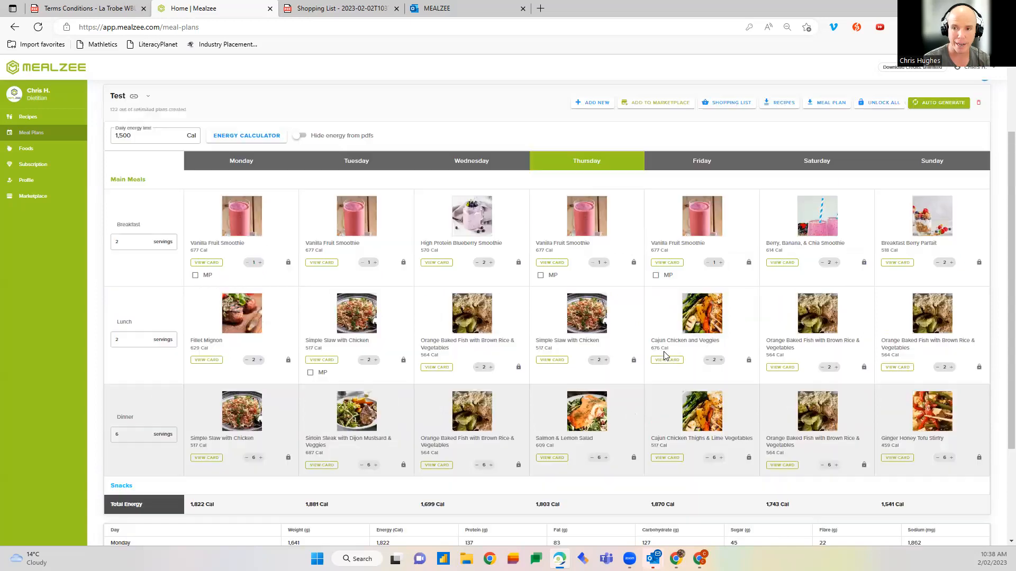
Download the Test meal plan as a PDF and open the downloaded file.
left_click(836, 210)
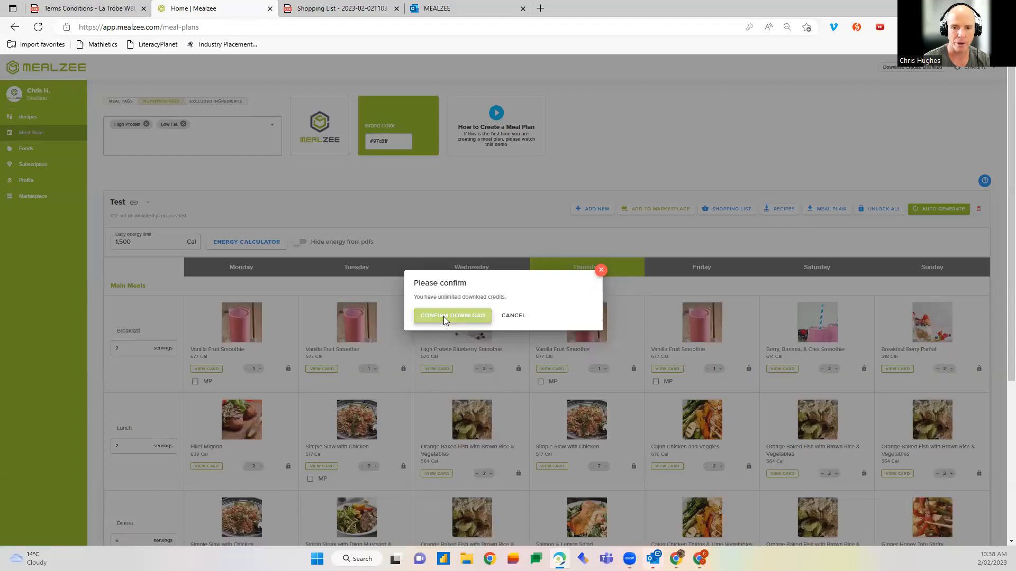
left_click(444, 318)
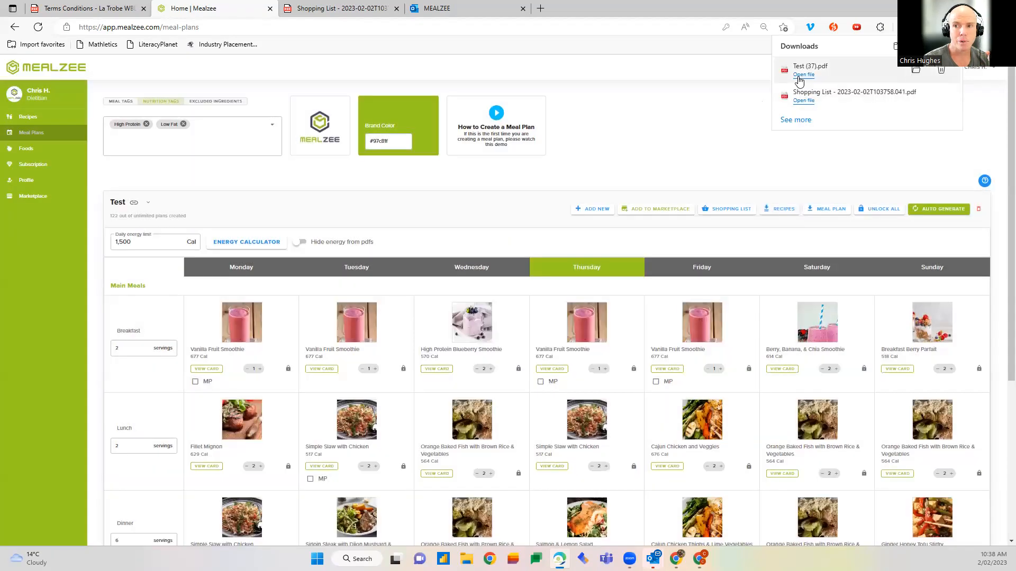
left_click(797, 75)
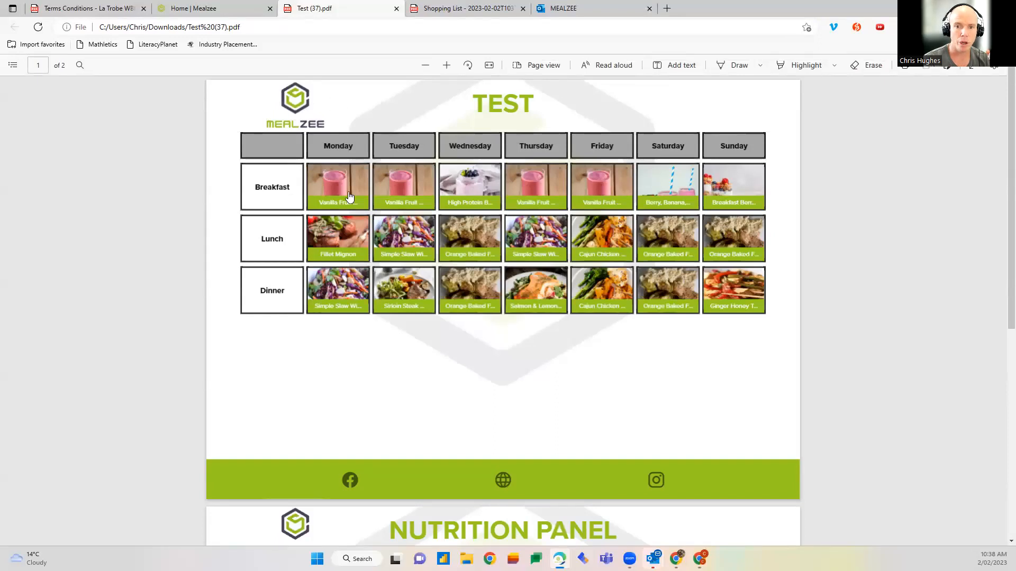
Open the linked recipe for Wednesday's dinner from the meal plan PDF in a new tab and switch to it.
right_click(472, 293)
left_click(550, 317)
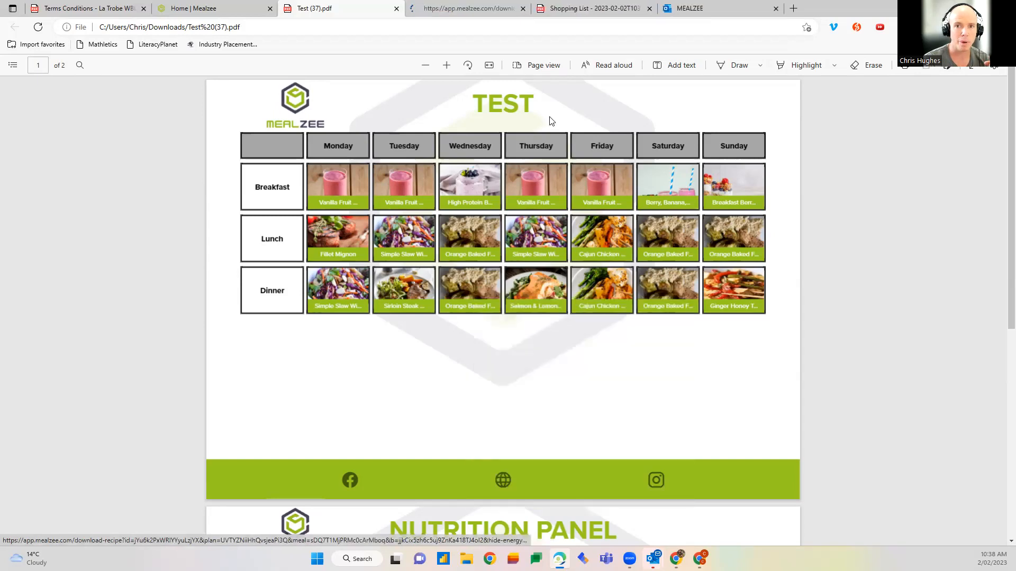
left_click(463, 10)
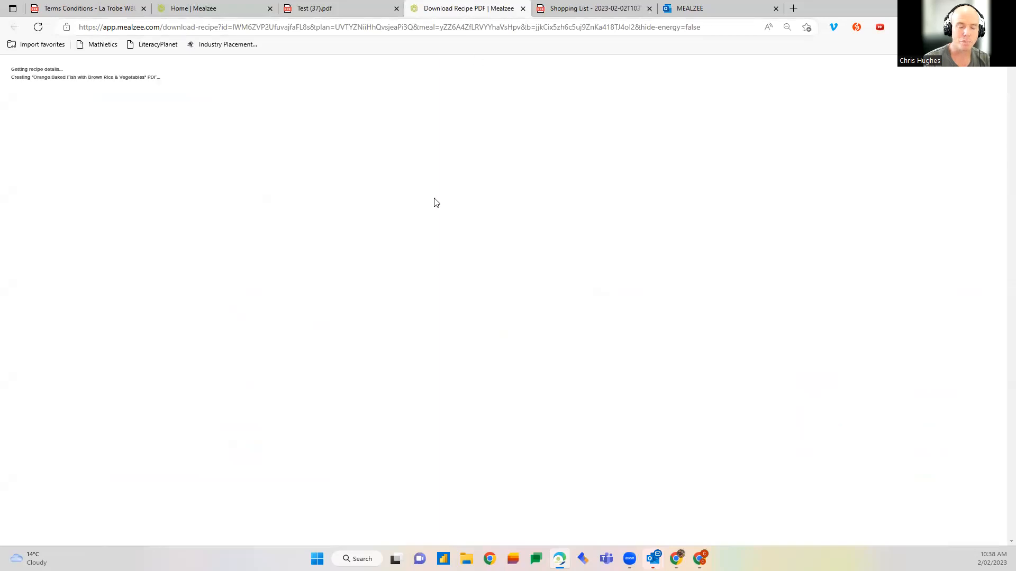
Open the downloaded recipe PDF, return to the meal plan page and view the card for Wednesday's dinner.
left_click(817, 74)
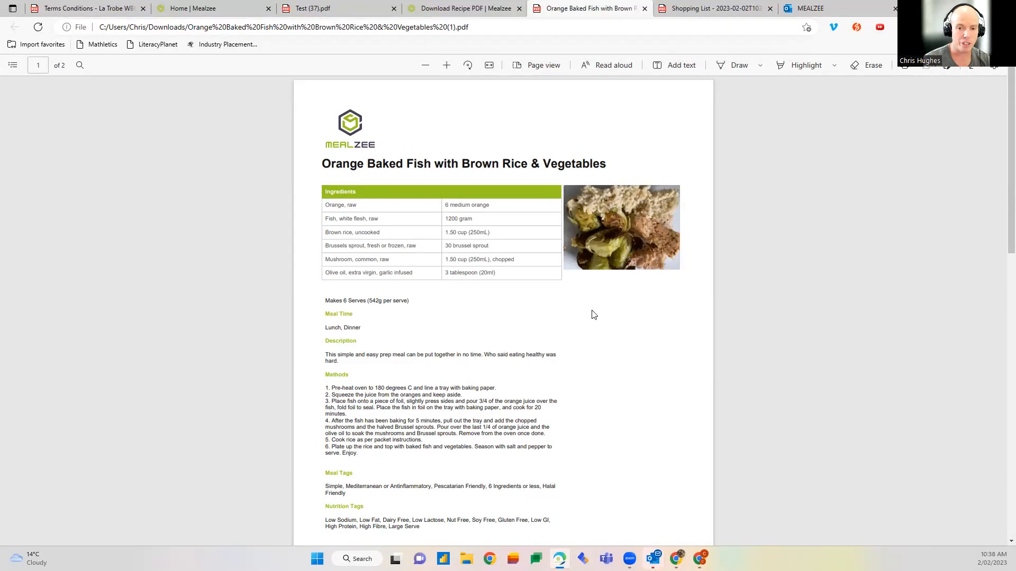
left_click(193, 10)
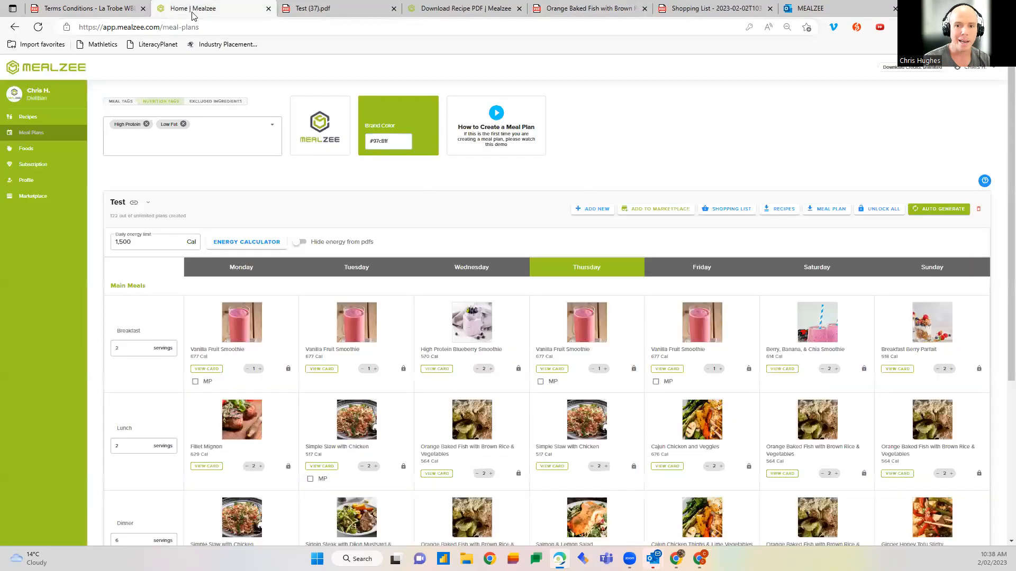
scroll(476, 354, "down", 4)
left_click(429, 351)
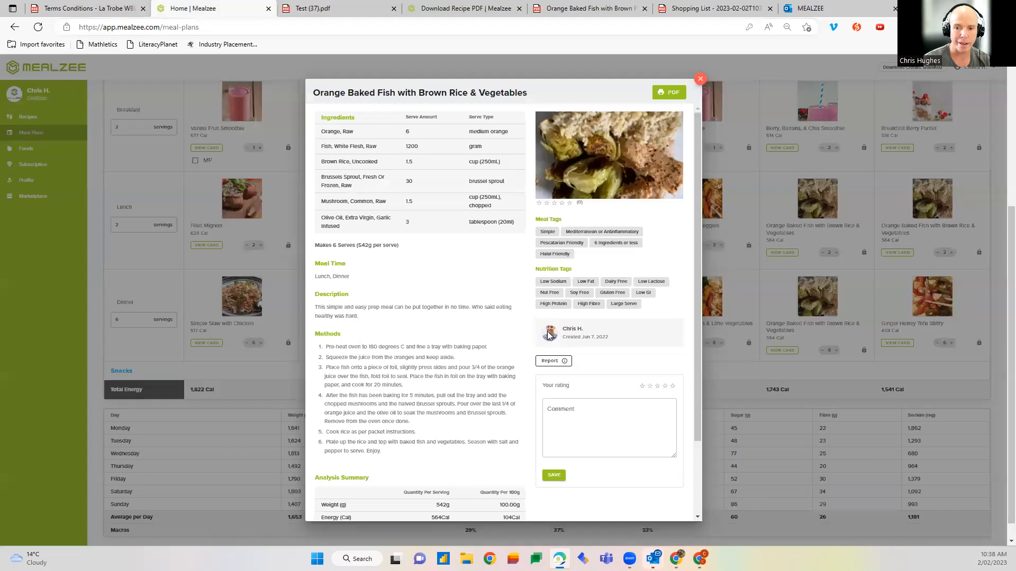
Submit a report on the Orange Baked Fish with Brown Rice & Vegetables recipe with the text "dfghdghj".
left_click(552, 361)
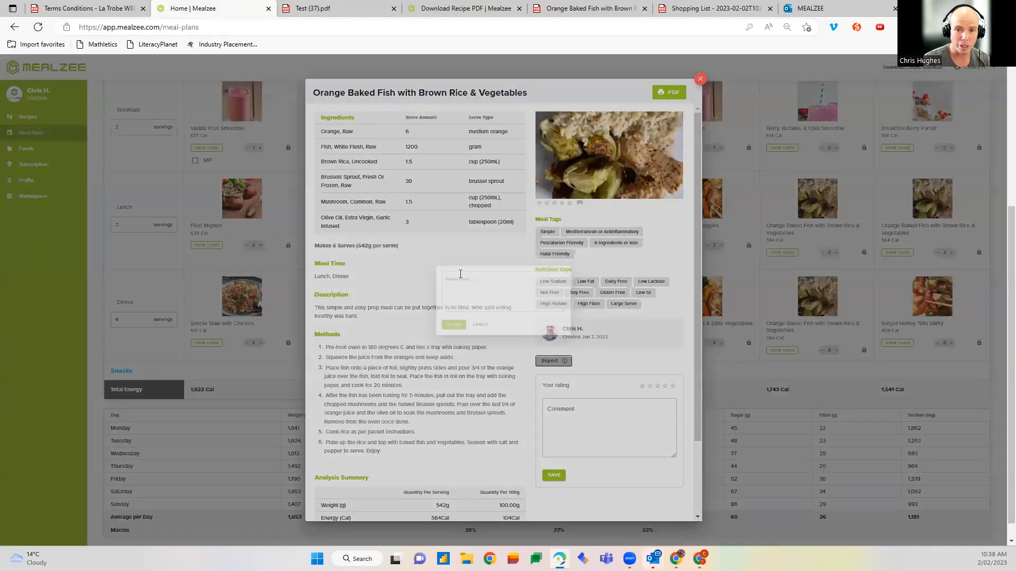
type("dfghdghj")
left_click(425, 339)
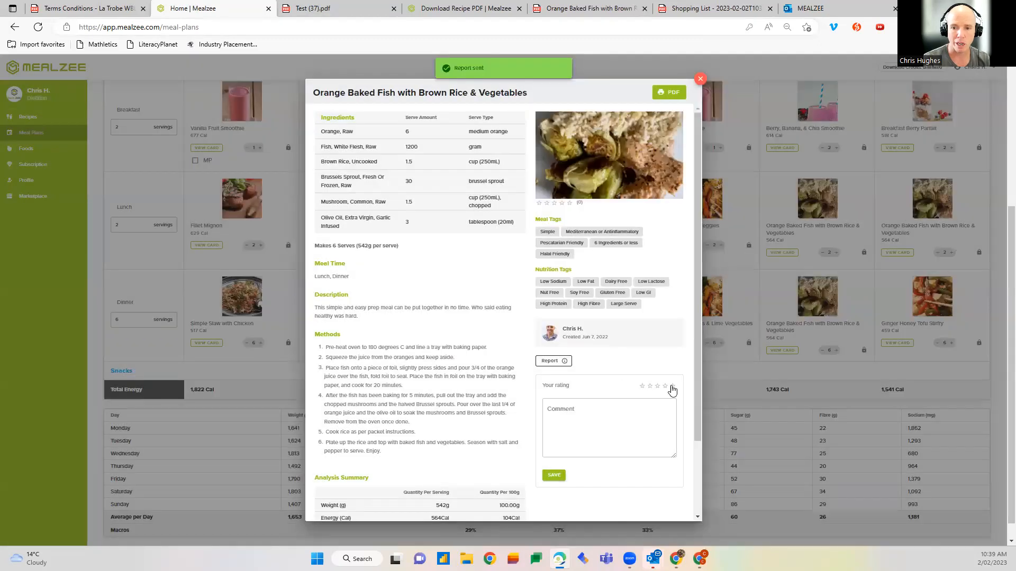
Select a five-star rating for the recipe, start a comment and close the card without saving.
left_click(670, 386)
left_click(606, 418)
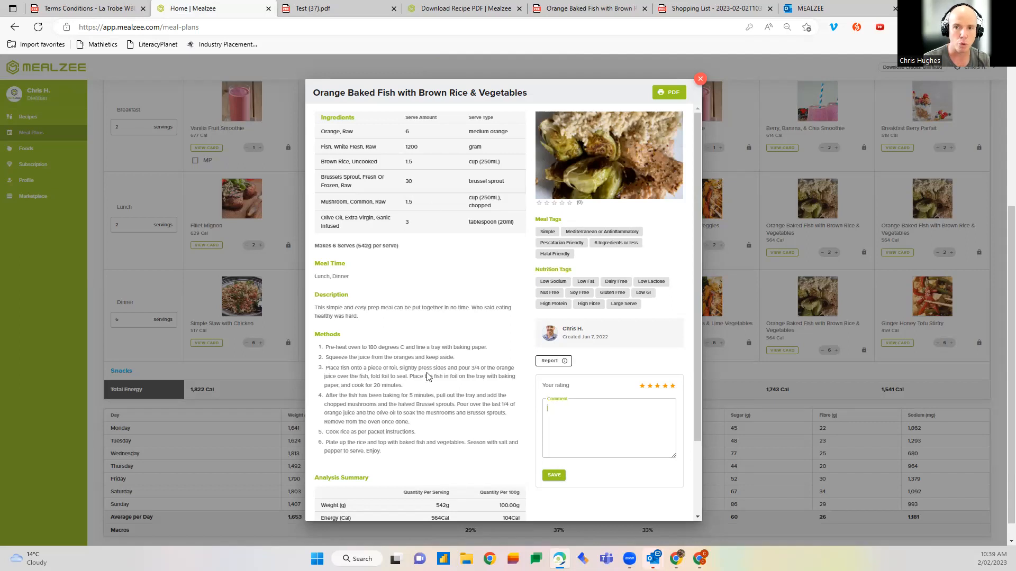
left_click(700, 79)
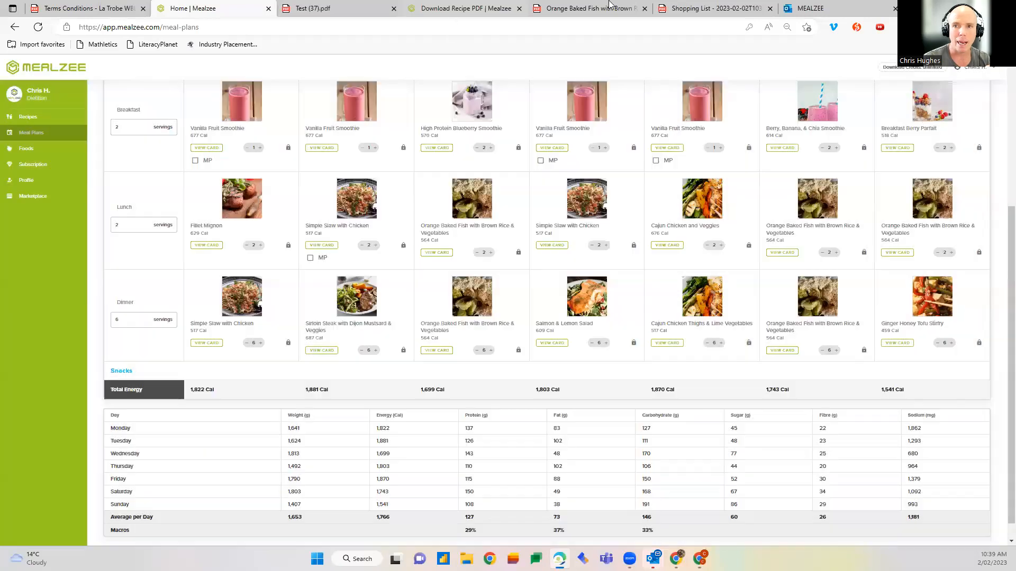
Open the Instagram link from the Test meal plan PDF in a new tab, view the profile and return to the PDF.
left_click(341, 14)
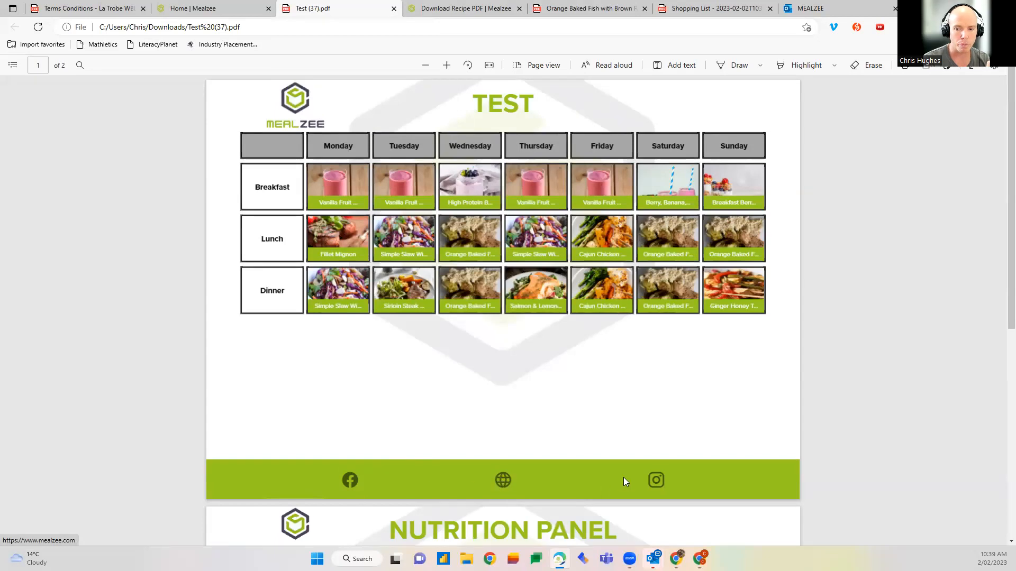
right_click(658, 479)
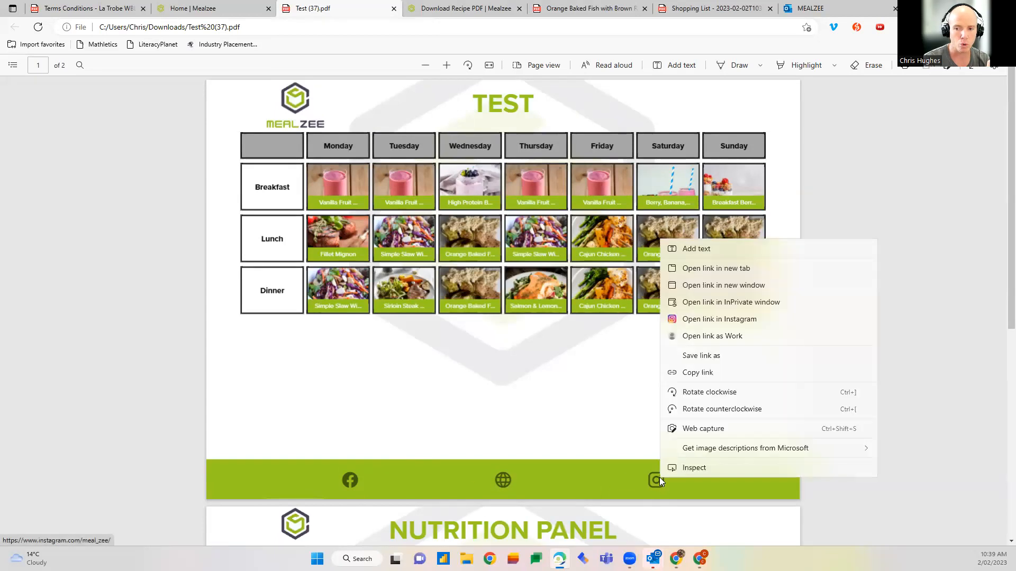
left_click(729, 269)
left_click(404, 9)
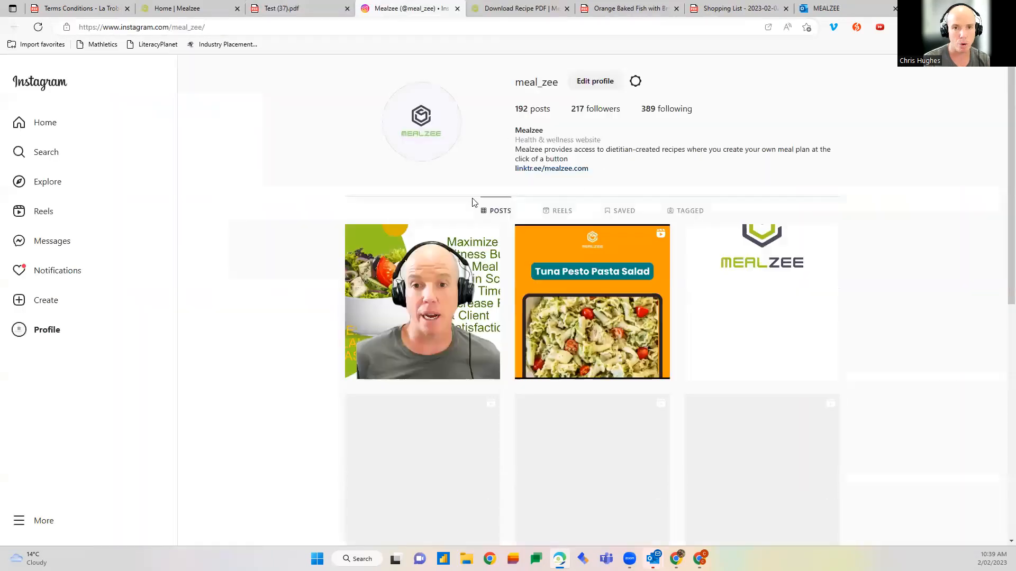
left_click(292, 10)
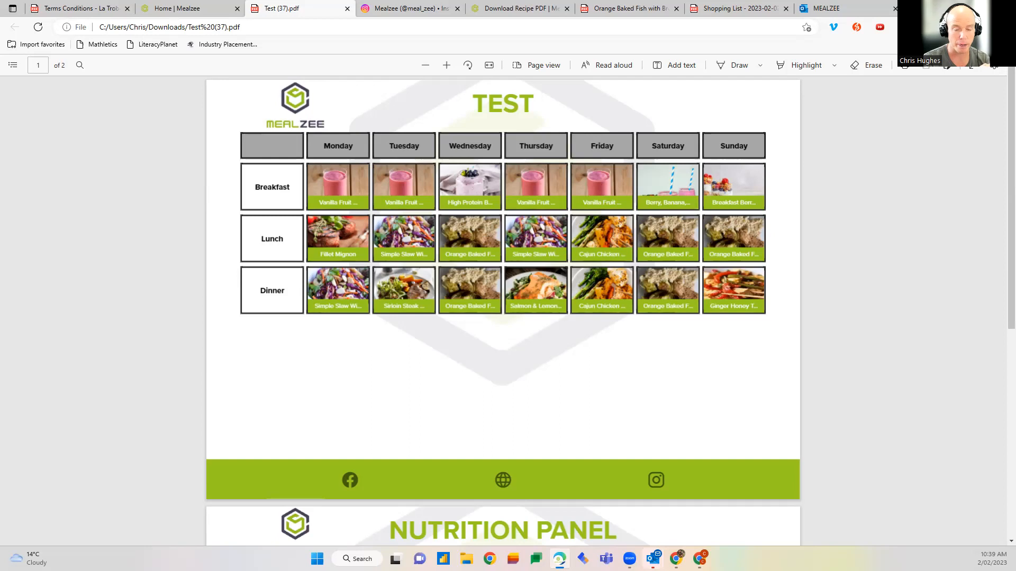
Return to the meal plan page and switch "Hide energy from pdfs" on and back off.
left_click(180, 7)
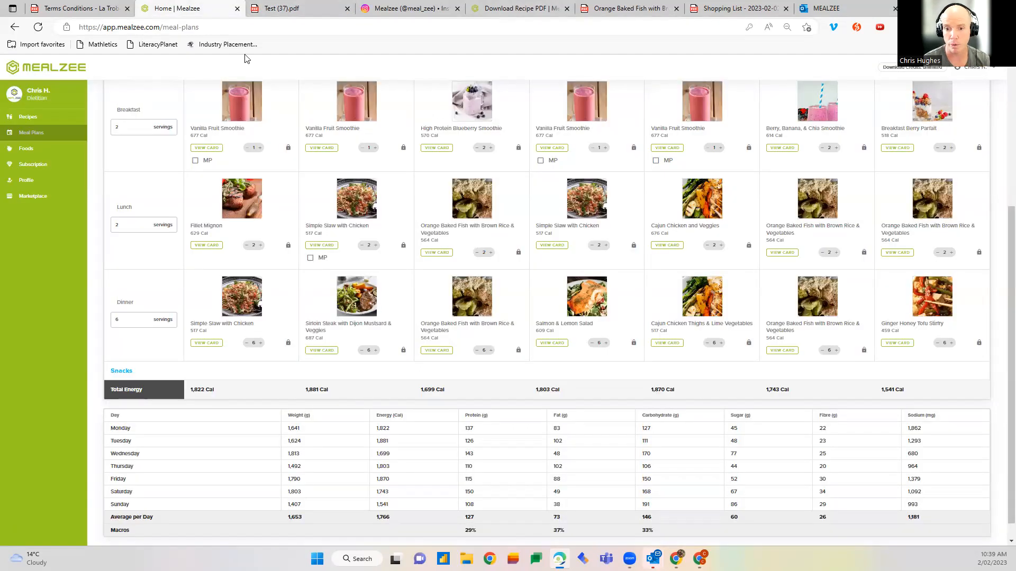
scroll(533, 253, "down", 1)
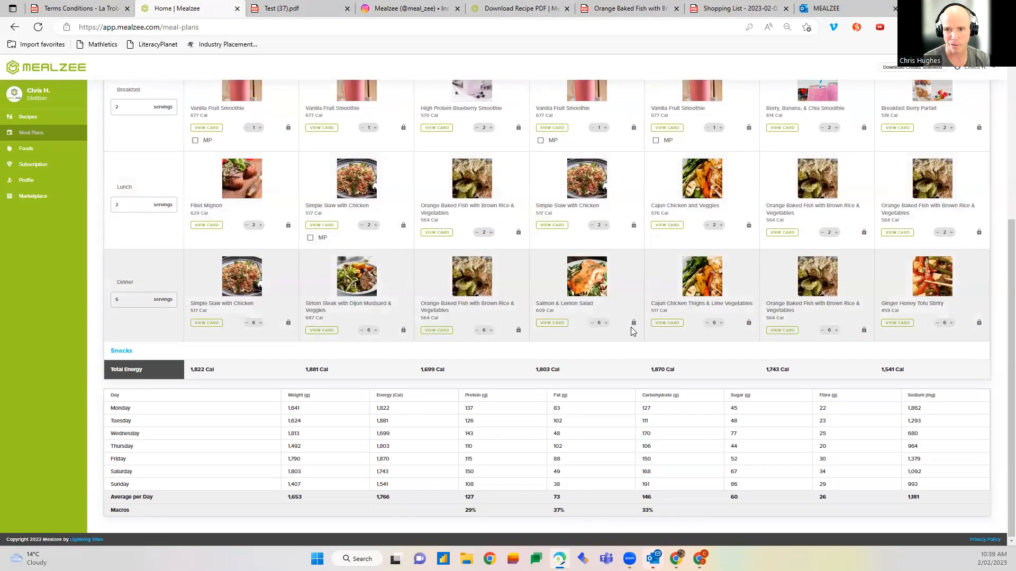
scroll(627, 324, "up", 5)
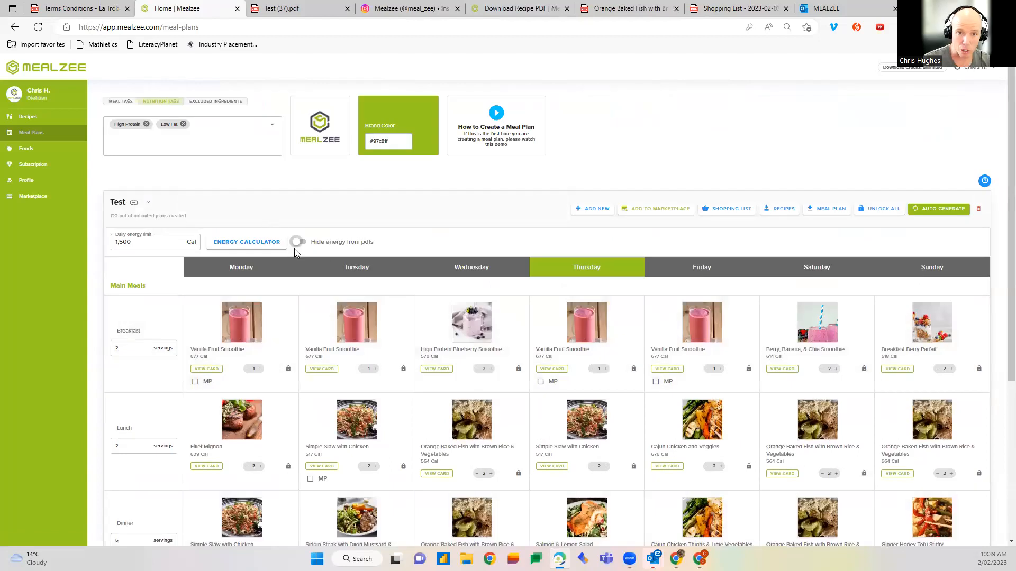
left_click(298, 243)
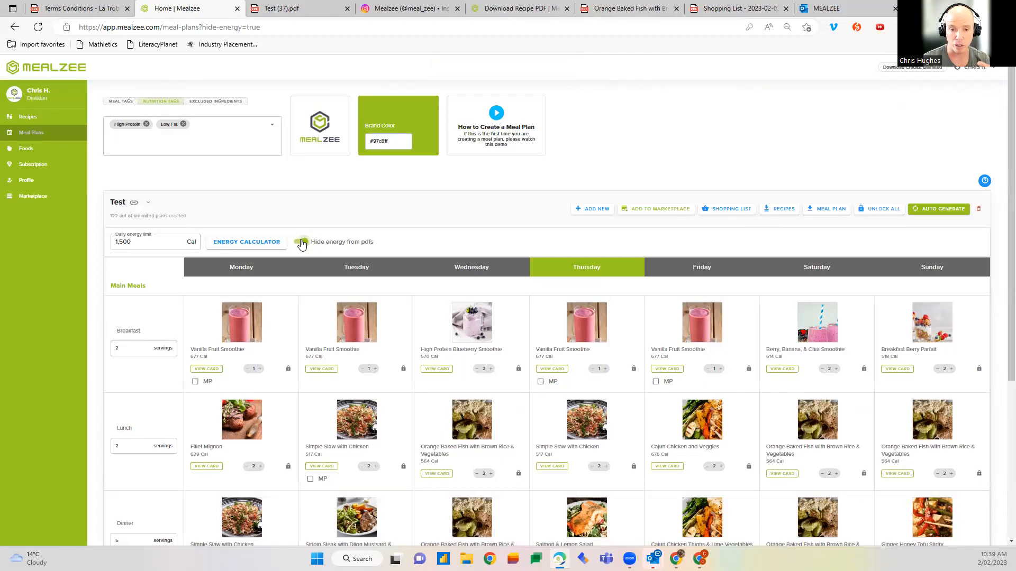
left_click(301, 244)
left_click(300, 244)
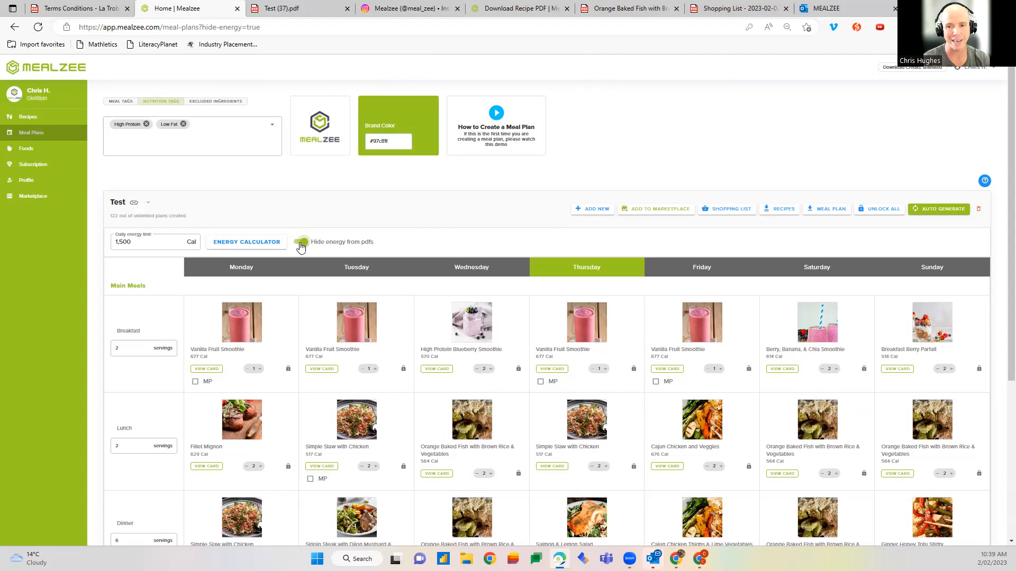
left_click(301, 244)
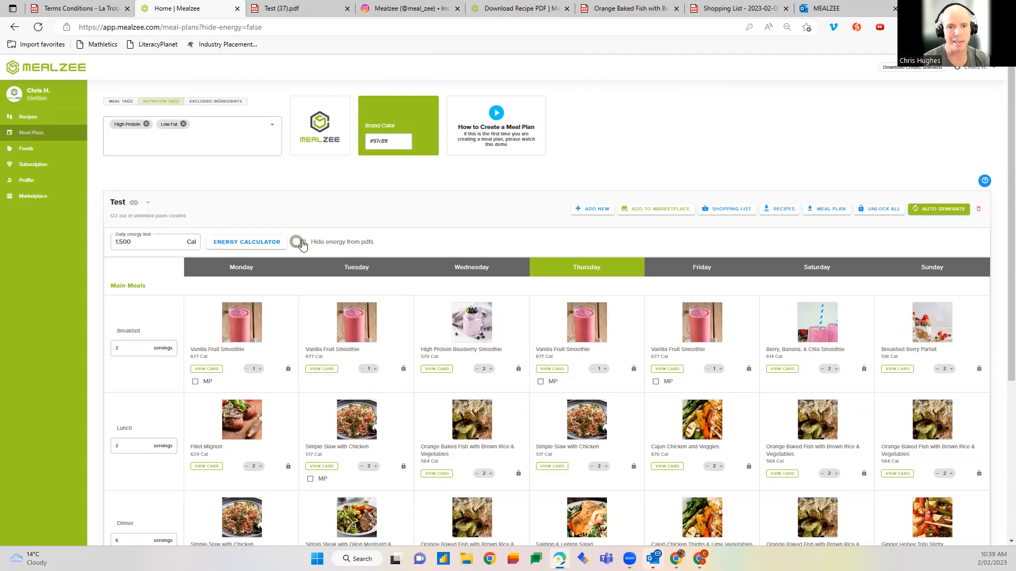
View the Foods page and open the Recipes page.
left_click(47, 154)
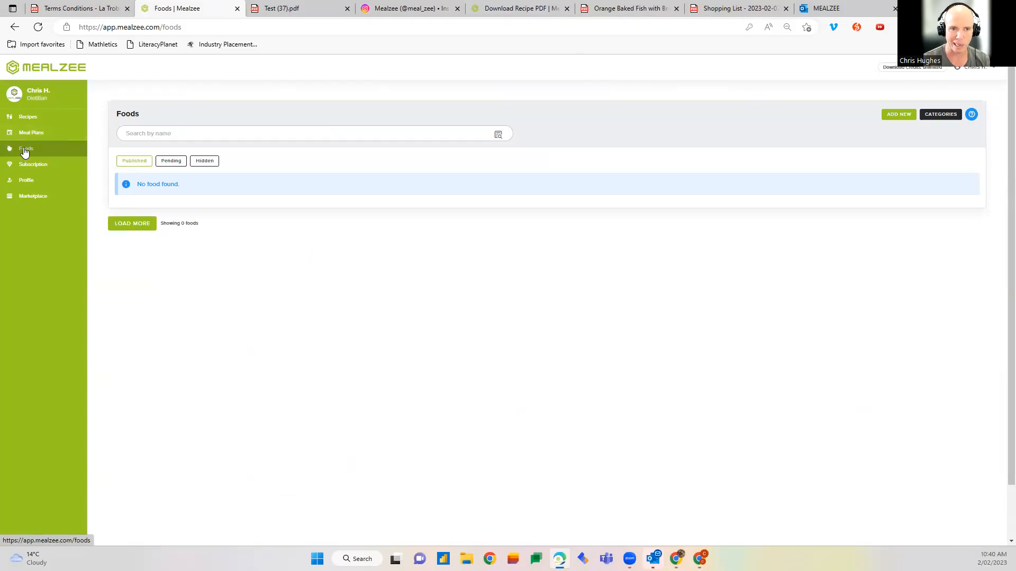
left_click(25, 119)
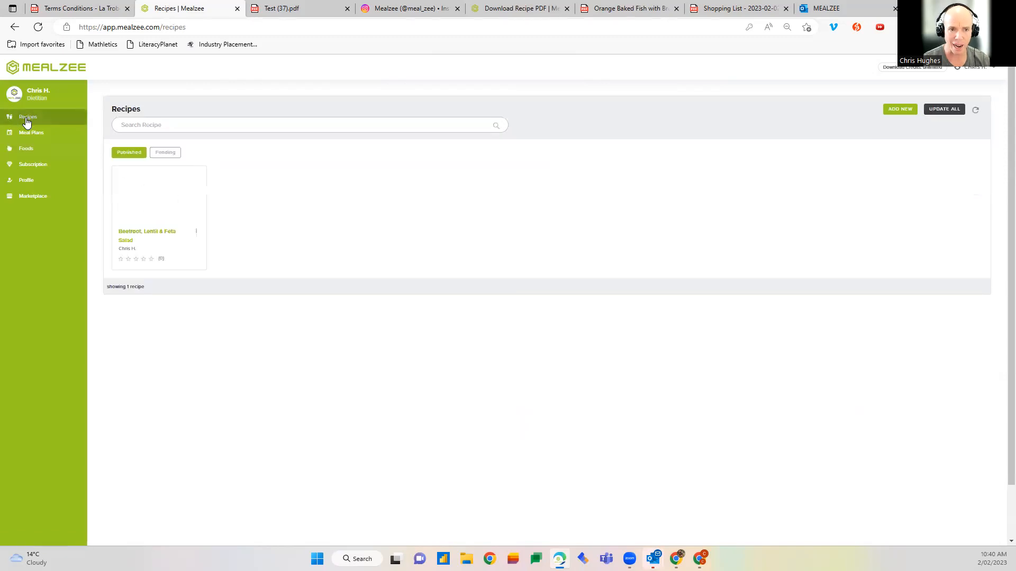